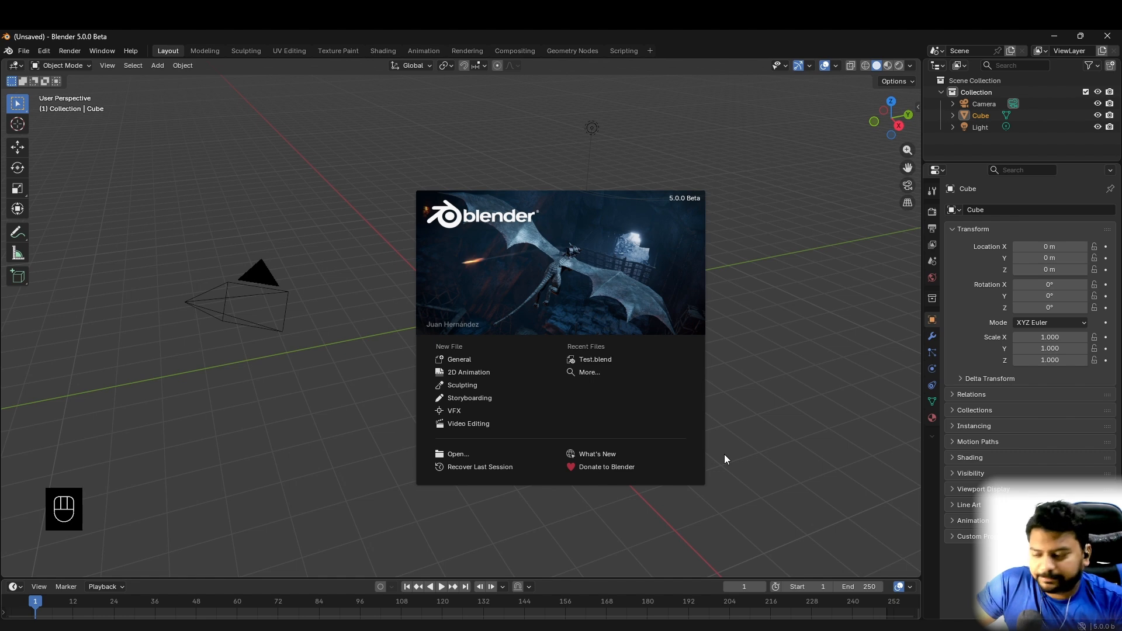
Step: Dismiss the splash screen and inspect the default scene by selecting the camera and the light in turn
left_click(370, 286)
middle_click_drag(510, 361, 549, 427)
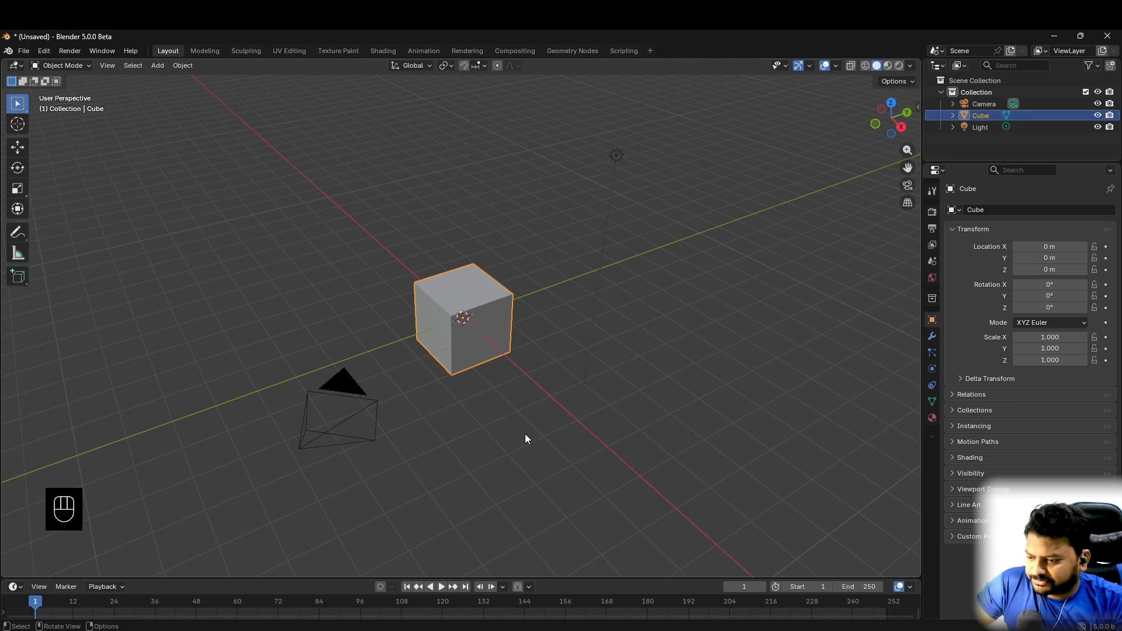
scroll(523, 440, "down", 2)
left_click(432, 355)
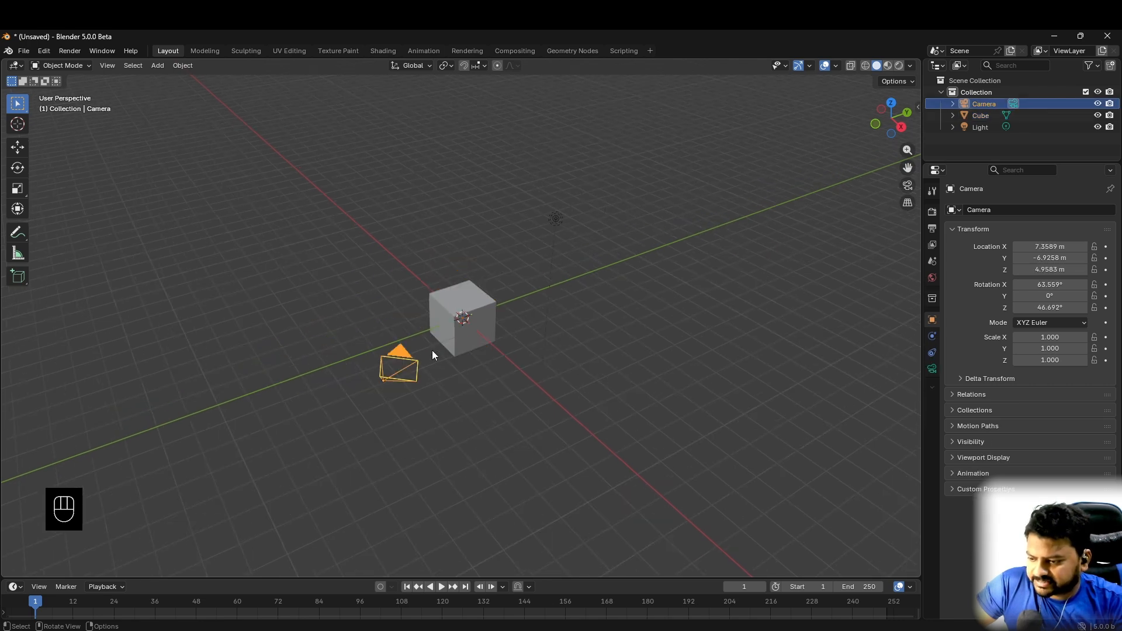
left_click(547, 229)
left_click(650, 340)
Step: Try moving the default cube about 5.94 m along the Y axis with the Move tool, and undo the move
left_click(494, 320)
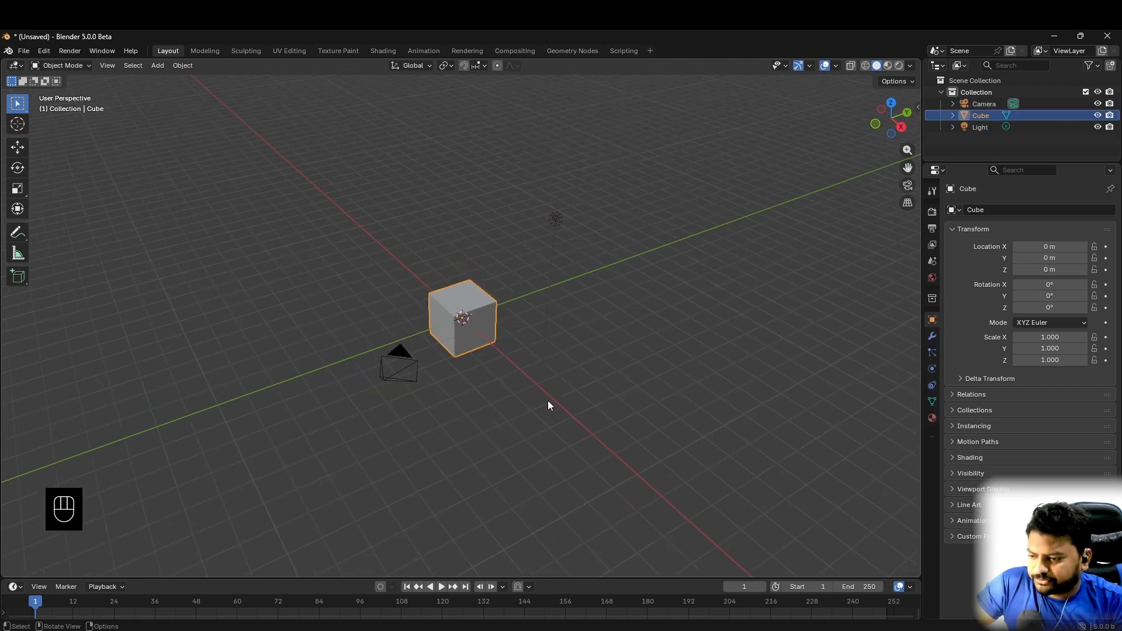
middle_click_drag(548, 400, 500, 378)
left_click(17, 147)
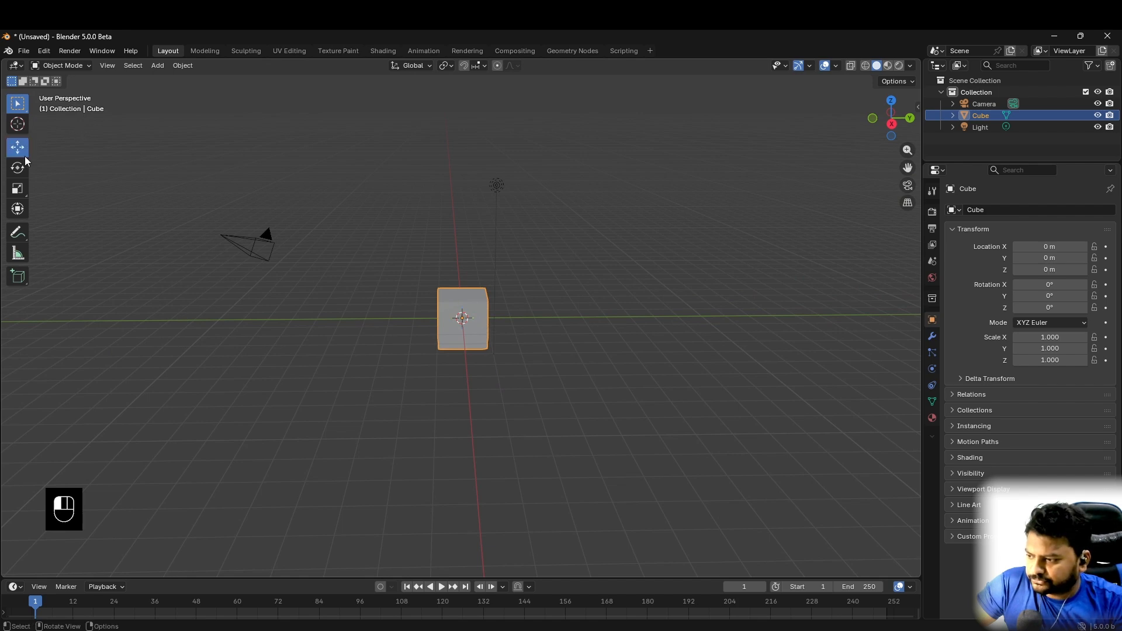
left_click_drag(454, 323, 647, 372)
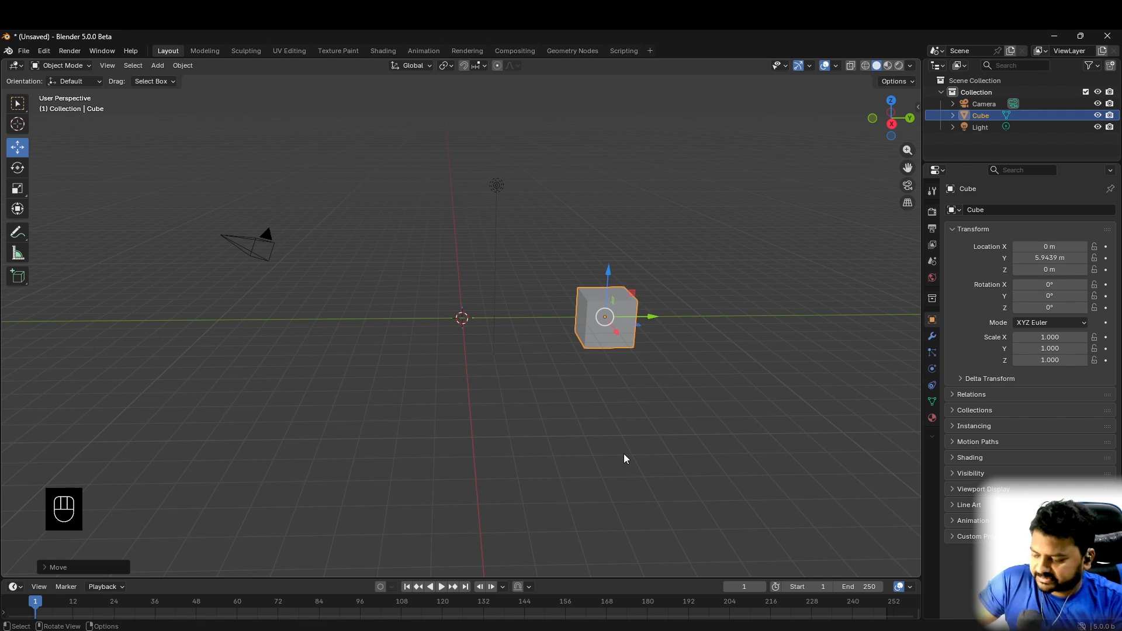
key("ctrl+z")
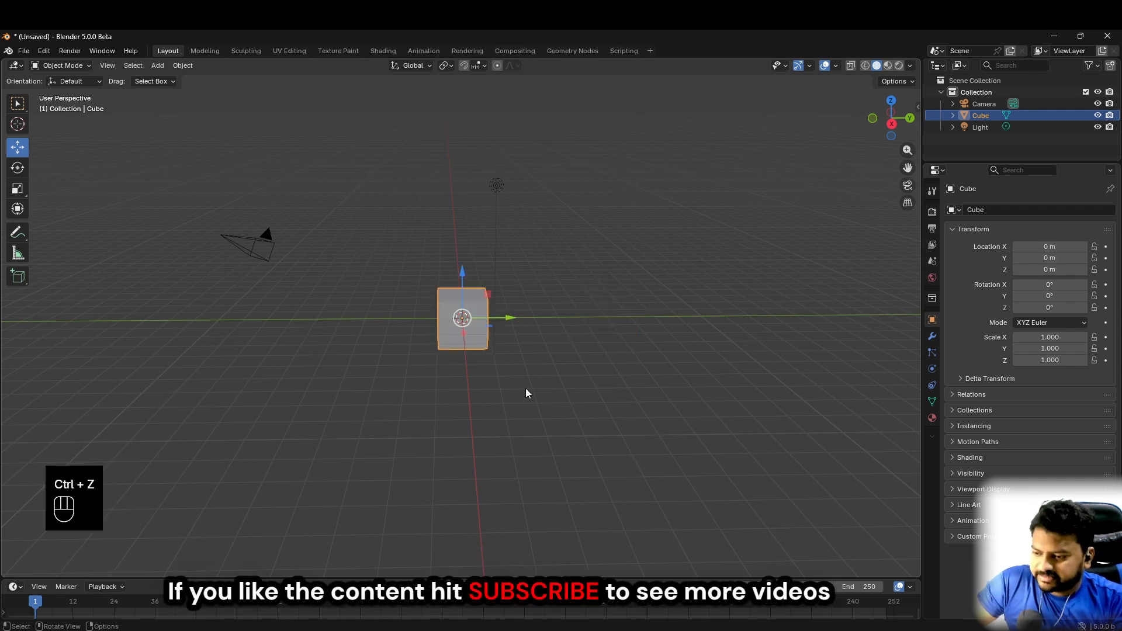
left_click(412, 390)
middle_click_drag(517, 406, 483, 408)
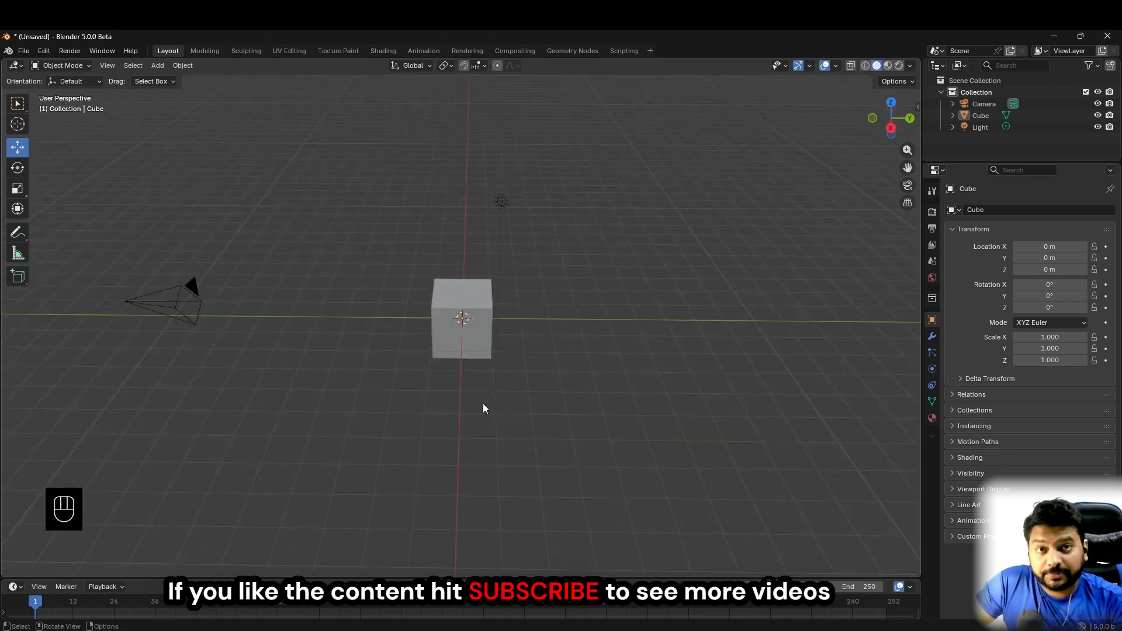
Step: Select the cube and enlarge the timeline area to make room for keyframes
left_click(444, 286)
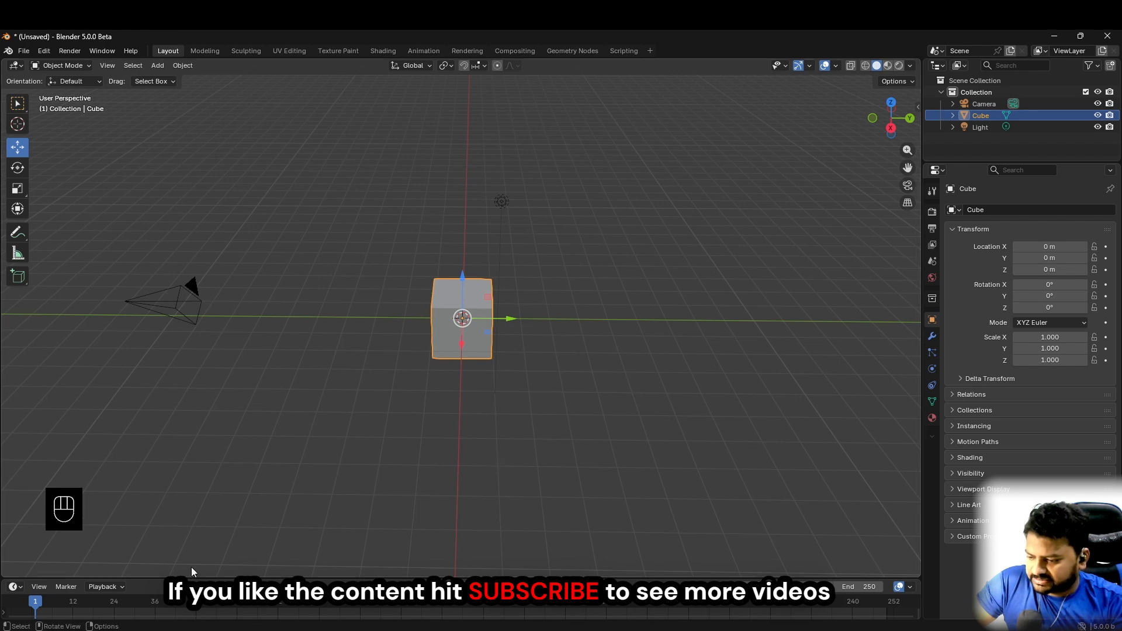
left_click_drag(603, 579, 591, 450)
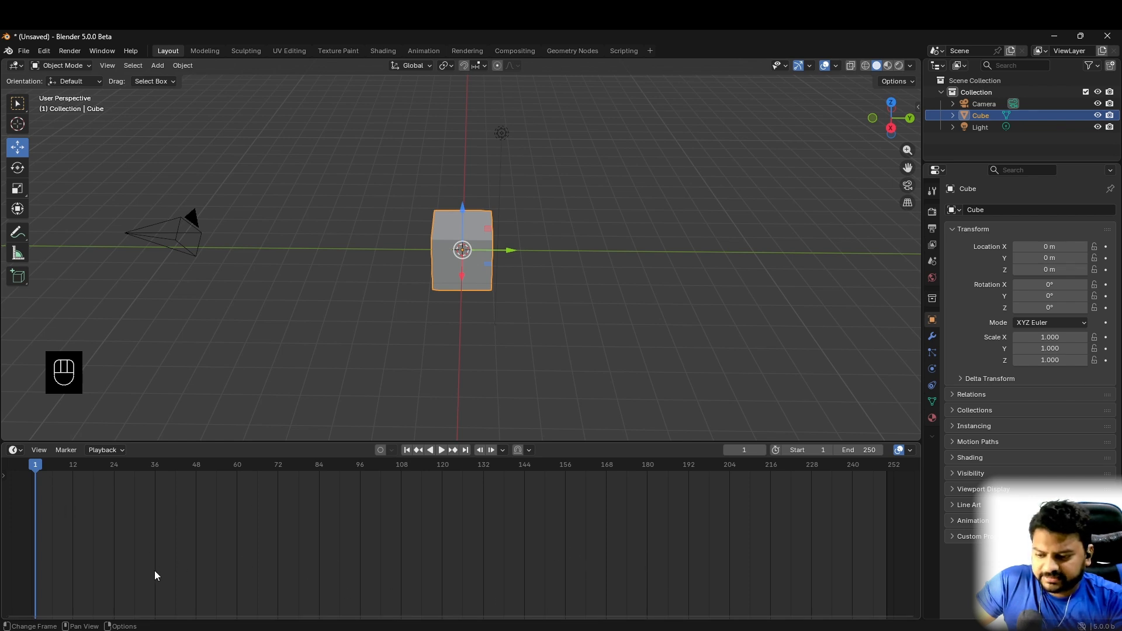
left_click_drag(743, 450, 744, 450)
key("Return")
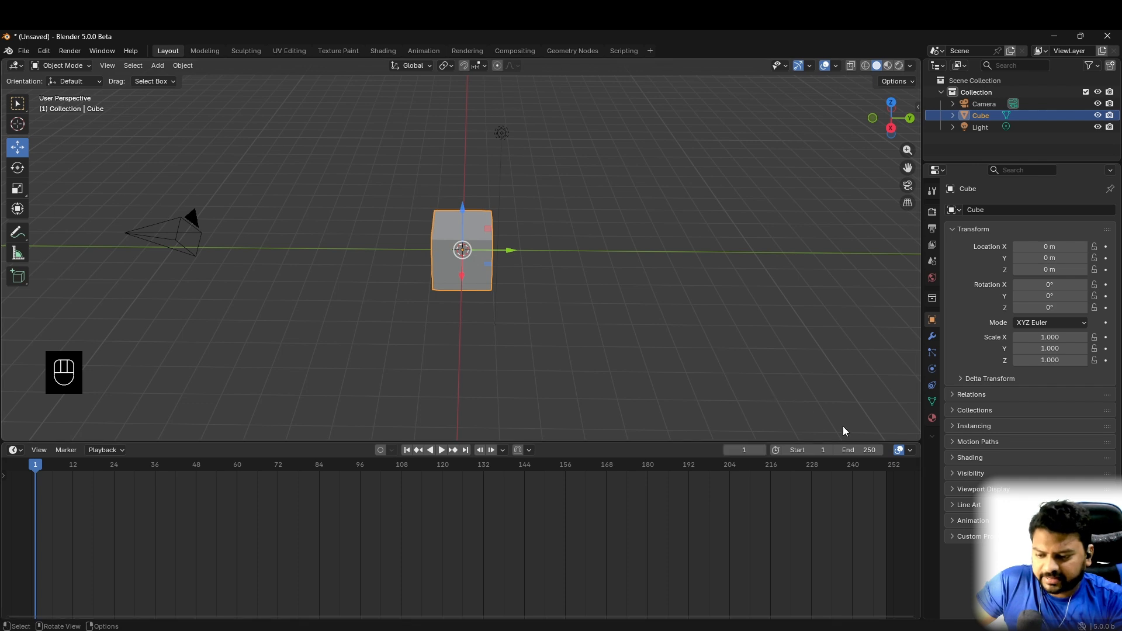
left_click(863, 450)
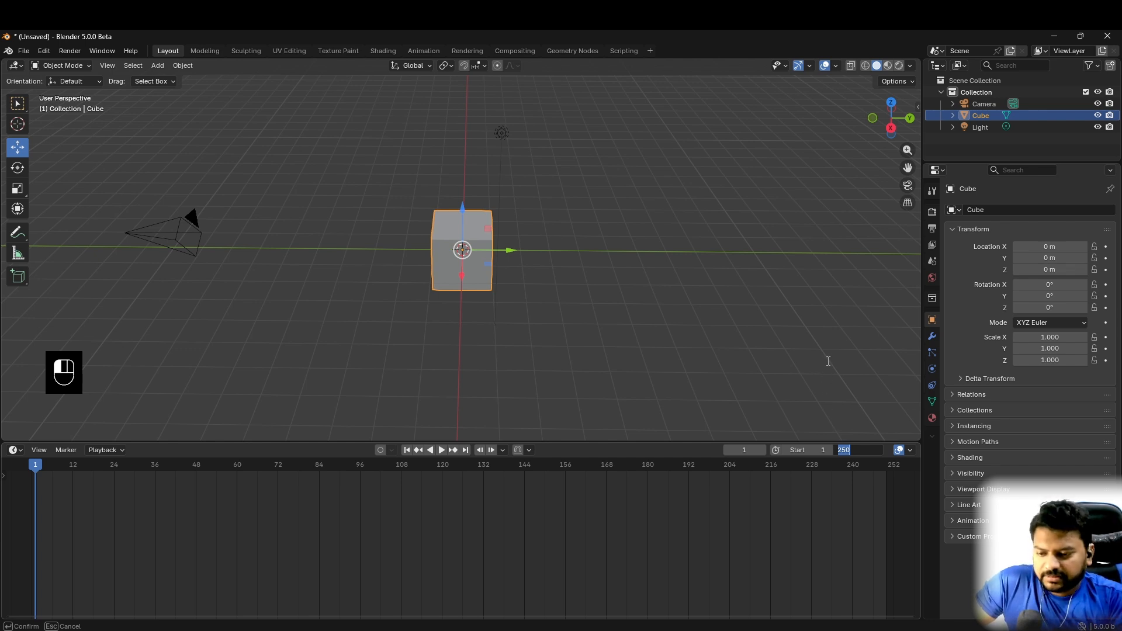
key("Return")
Step: Display the output properties and set the animation's end frame to 240
left_click(932, 213)
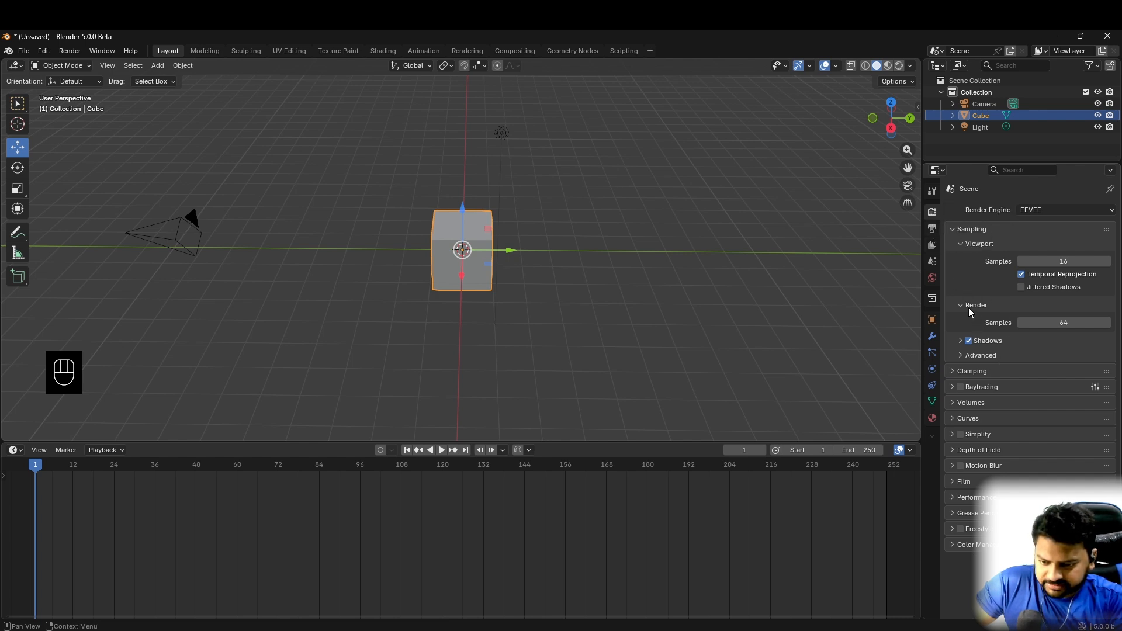
left_click(932, 228)
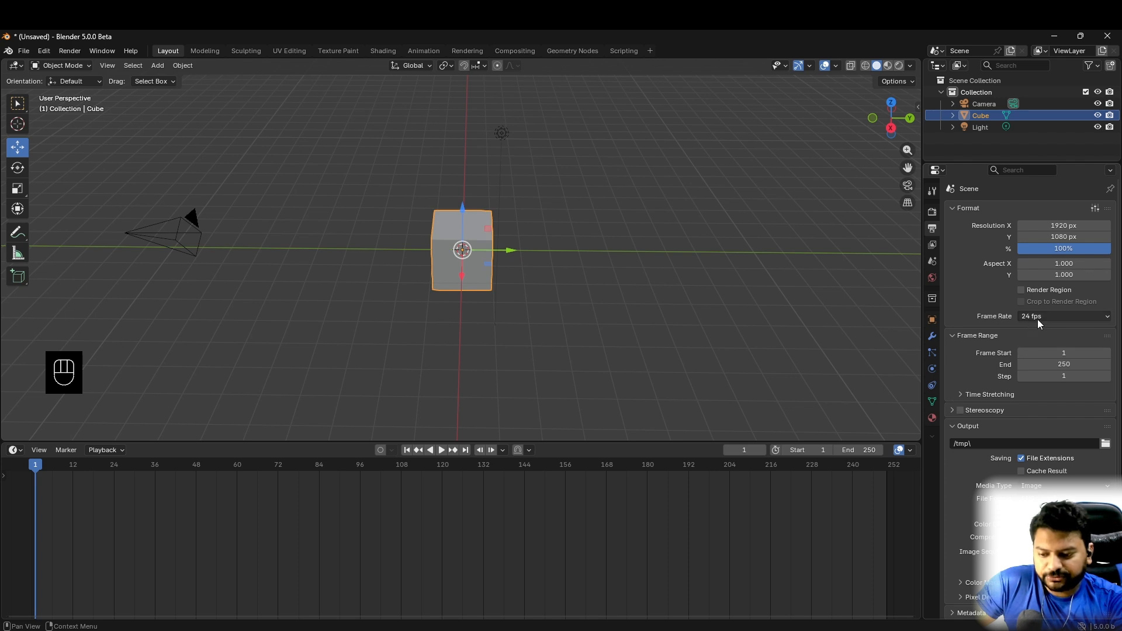
left_click(850, 531)
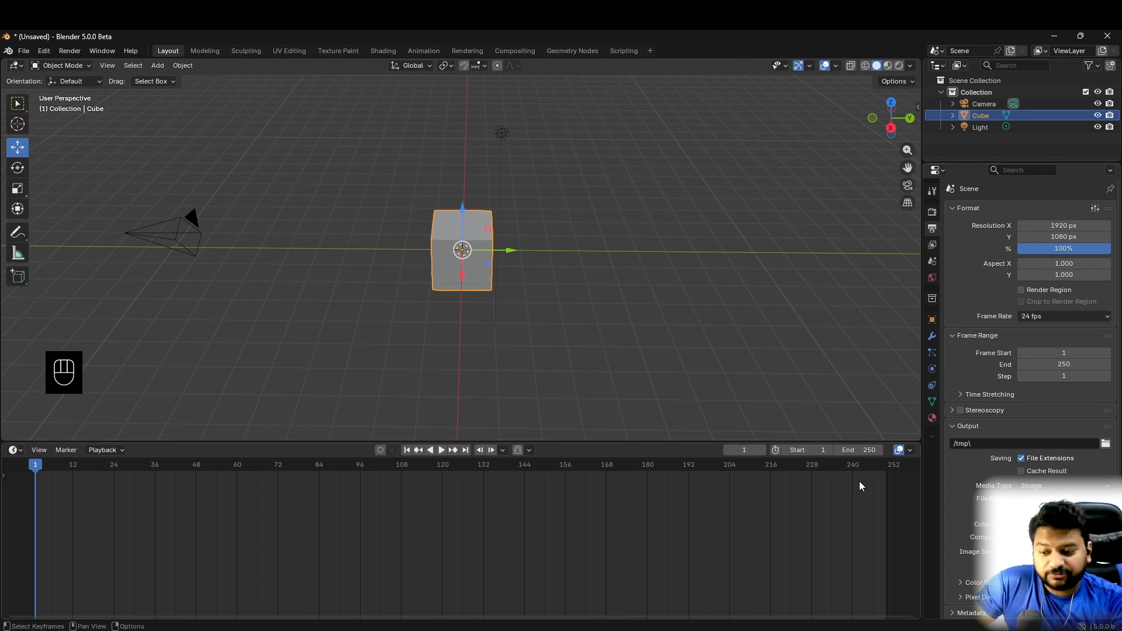
left_click(858, 451)
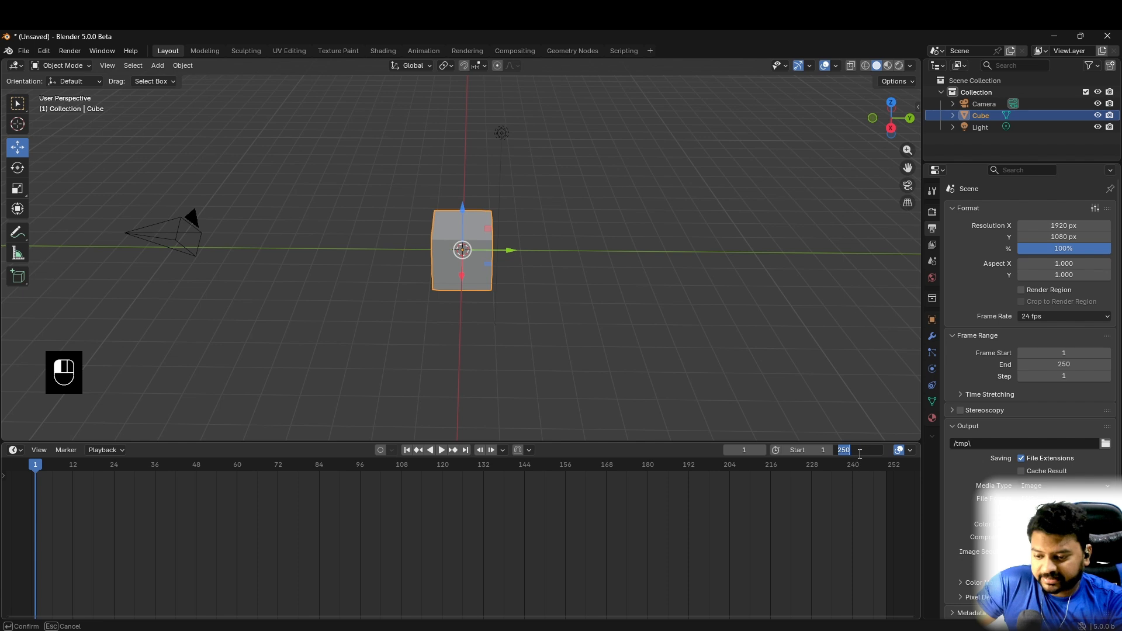
left_click(857, 455)
key("BackSpace")
type("4")
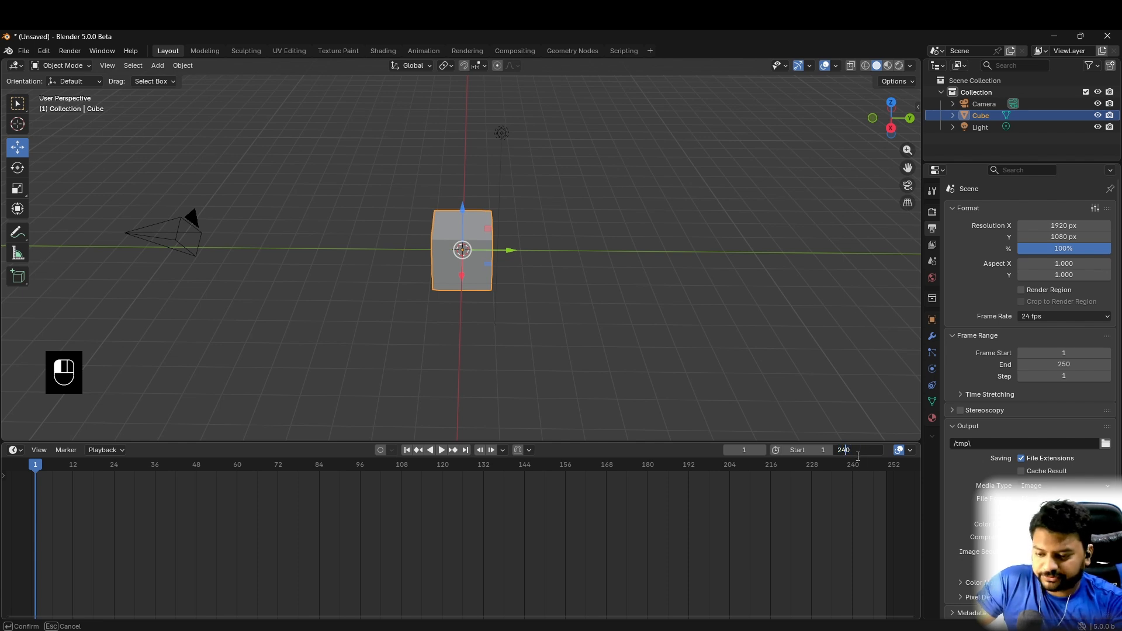
key("Return")
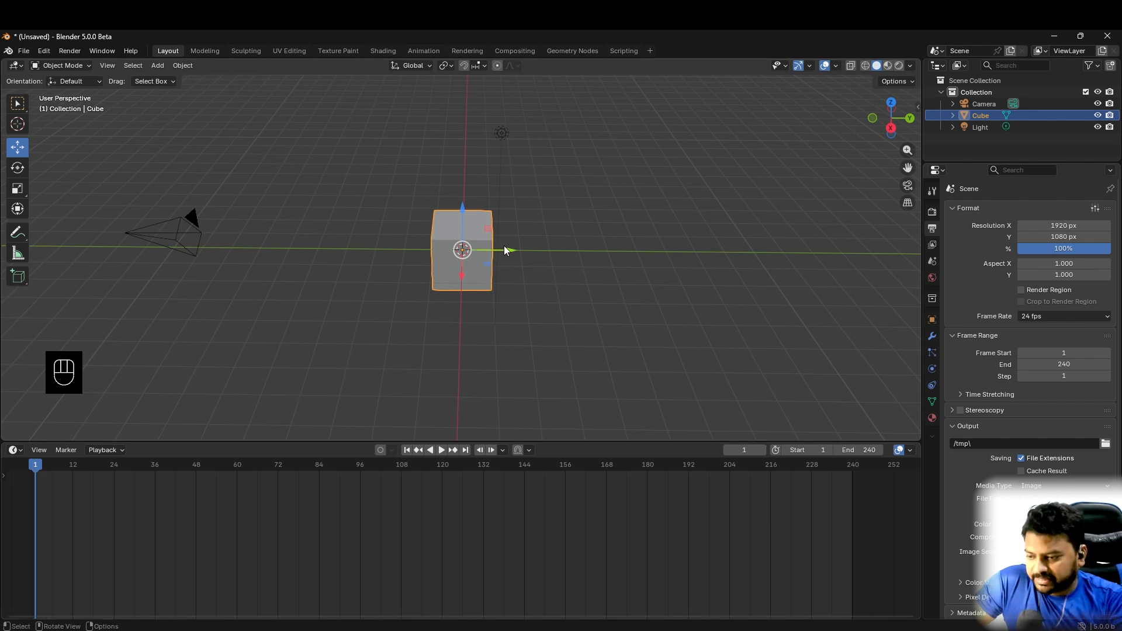
Step: Move the cube in the negative Y direction and check its framing through the camera
left_click_drag(509, 251, 431, 295)
left_click(347, 350)
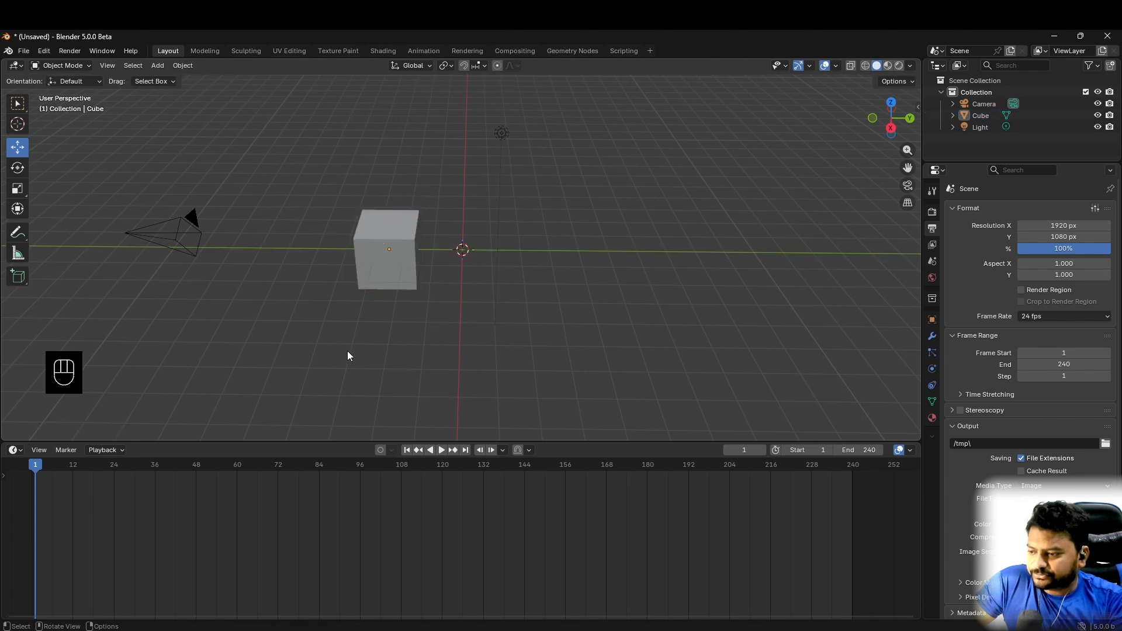
middle_click_drag(245, 323, 502, 361)
left_click(424, 349)
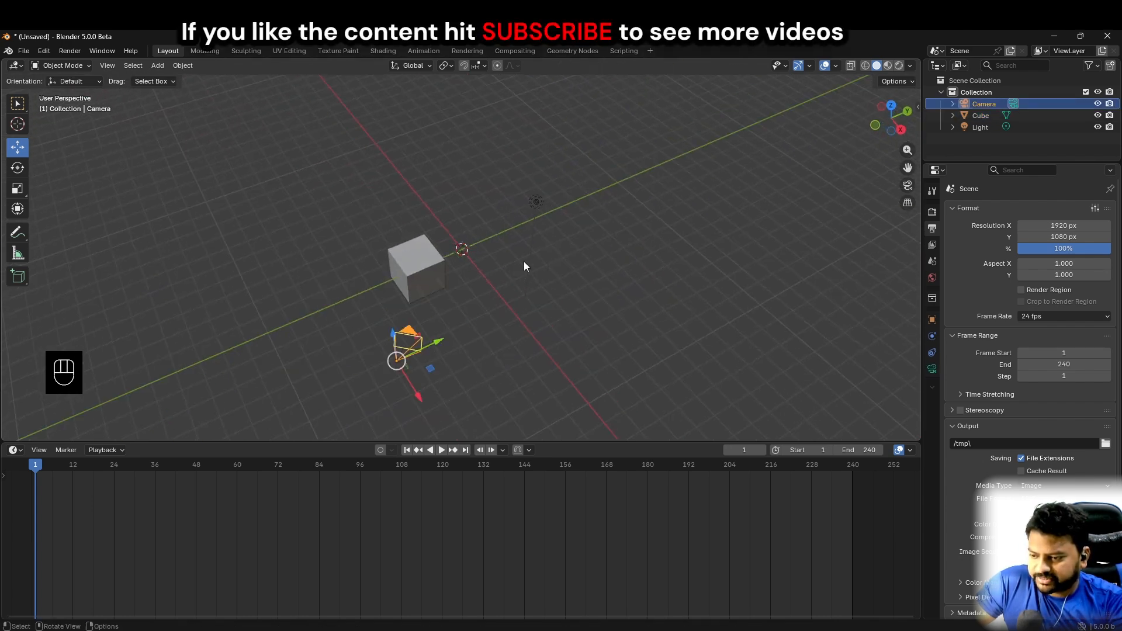
left_click(534, 203)
left_click(427, 343)
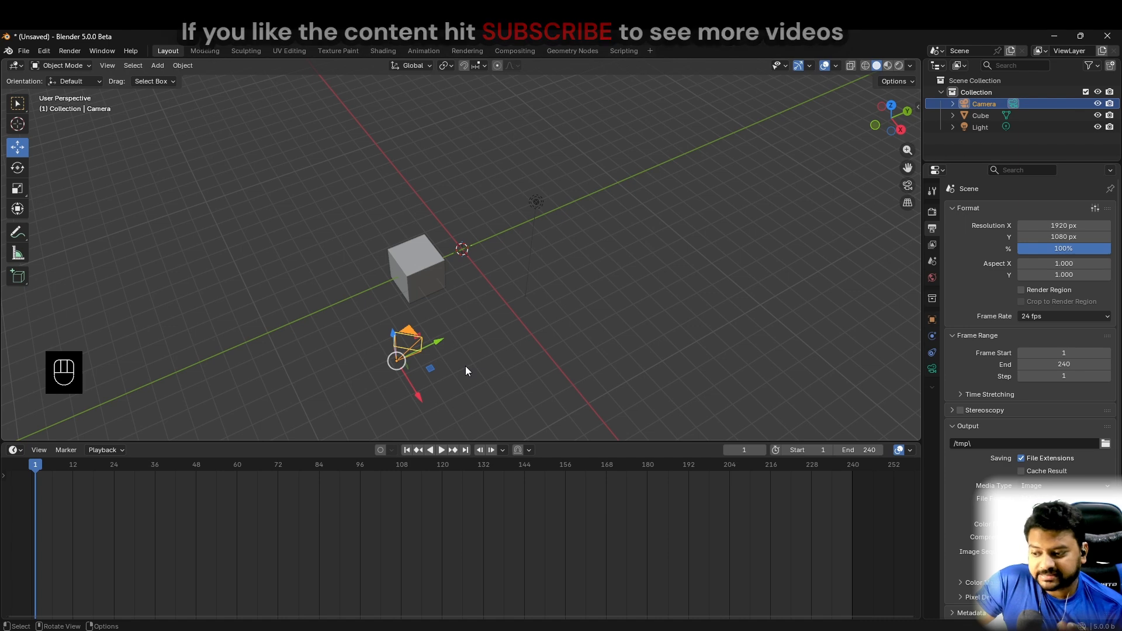
key("KP_0")
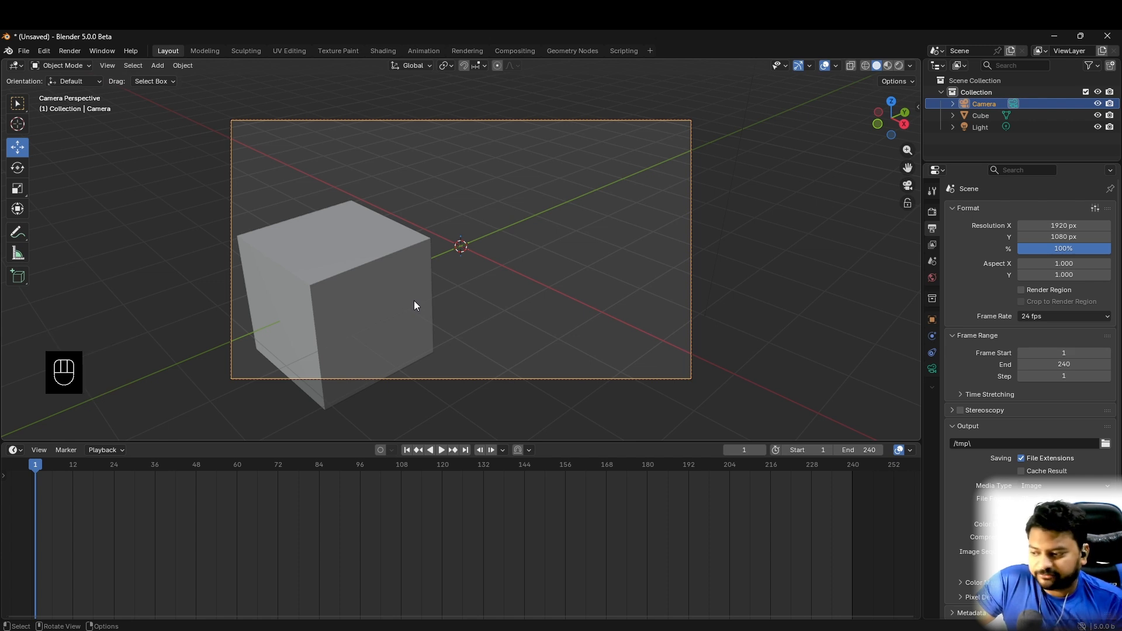
key("KP_0")
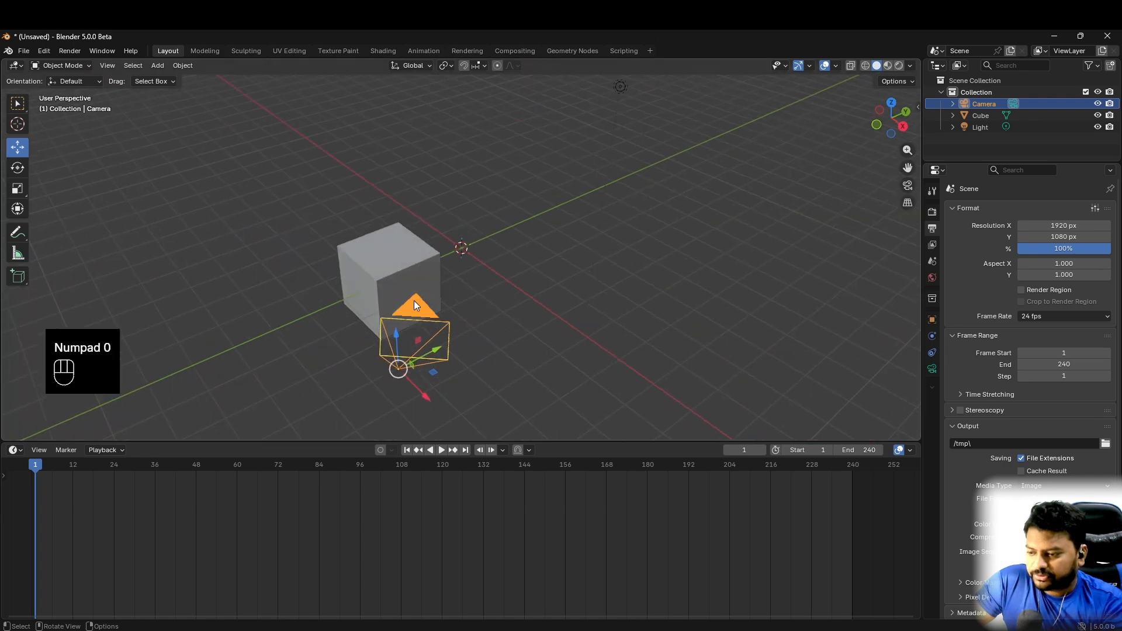
Step: Move the cube farther along negative Y, mostly out of the camera frame, and insert a keyframe for it at frame 1
left_click(399, 294)
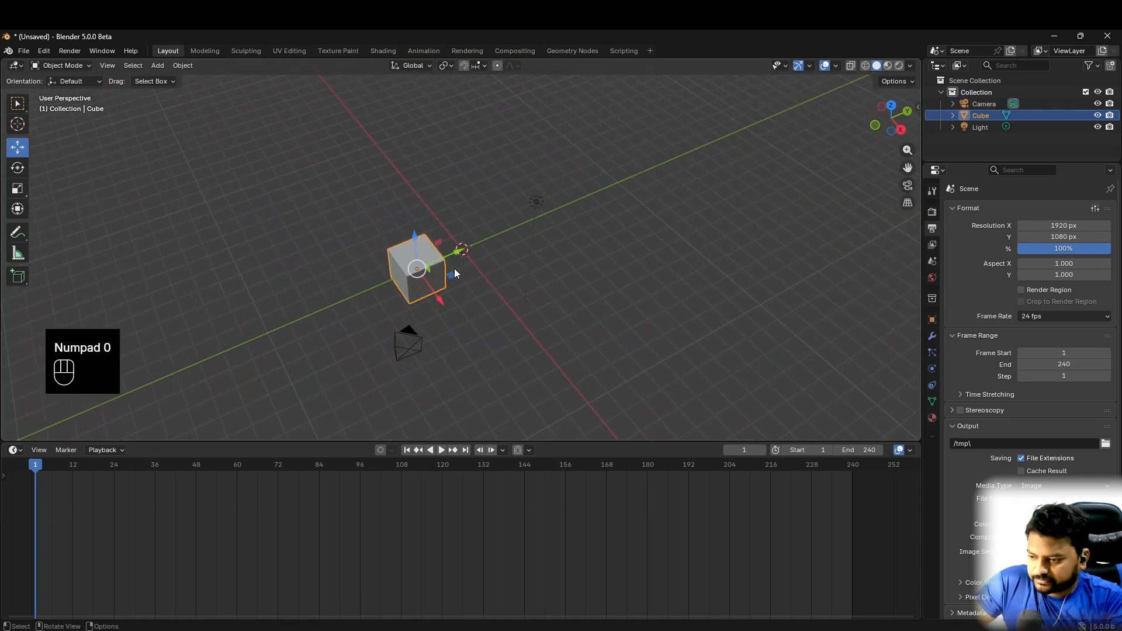
left_click_drag(455, 250, 416, 283)
key("KP_0")
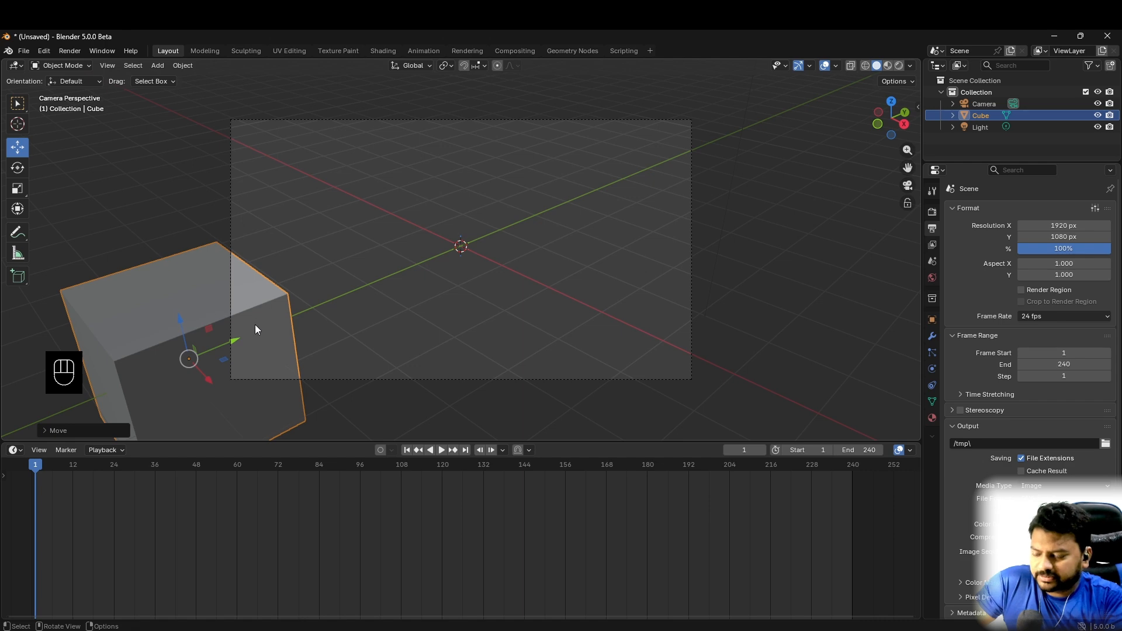
key("KP_0")
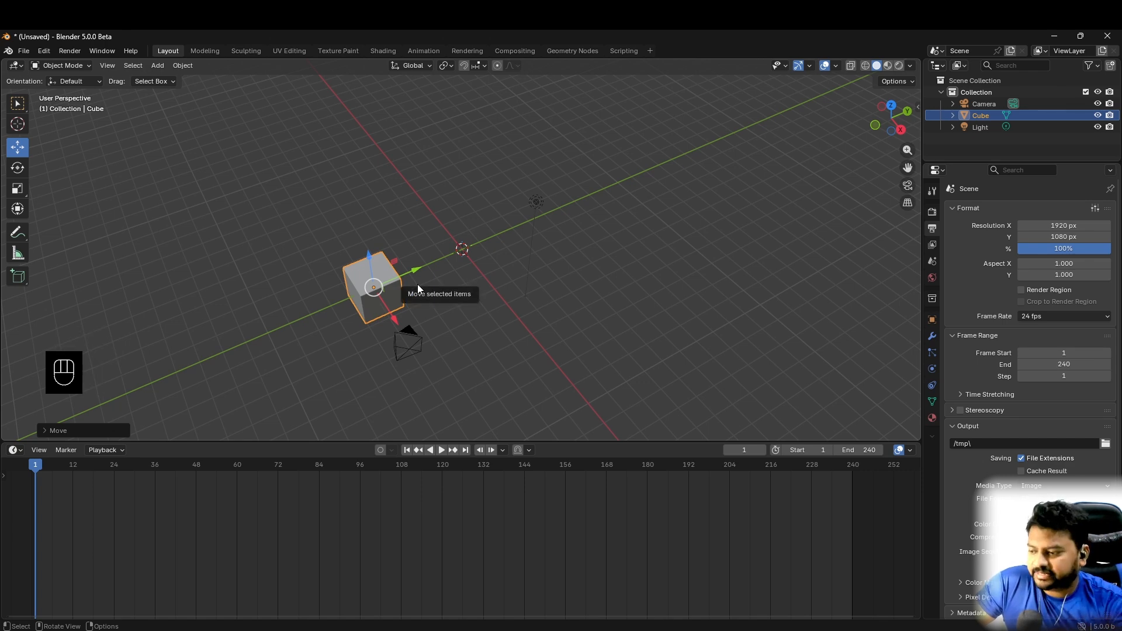
right_click(367, 267)
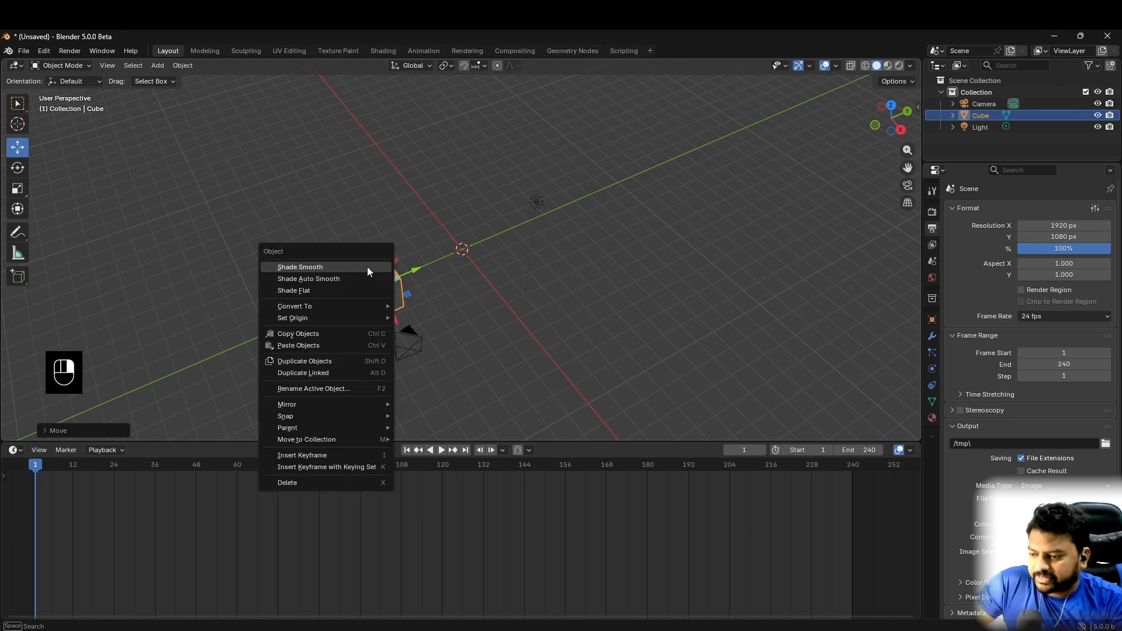
left_click(333, 454)
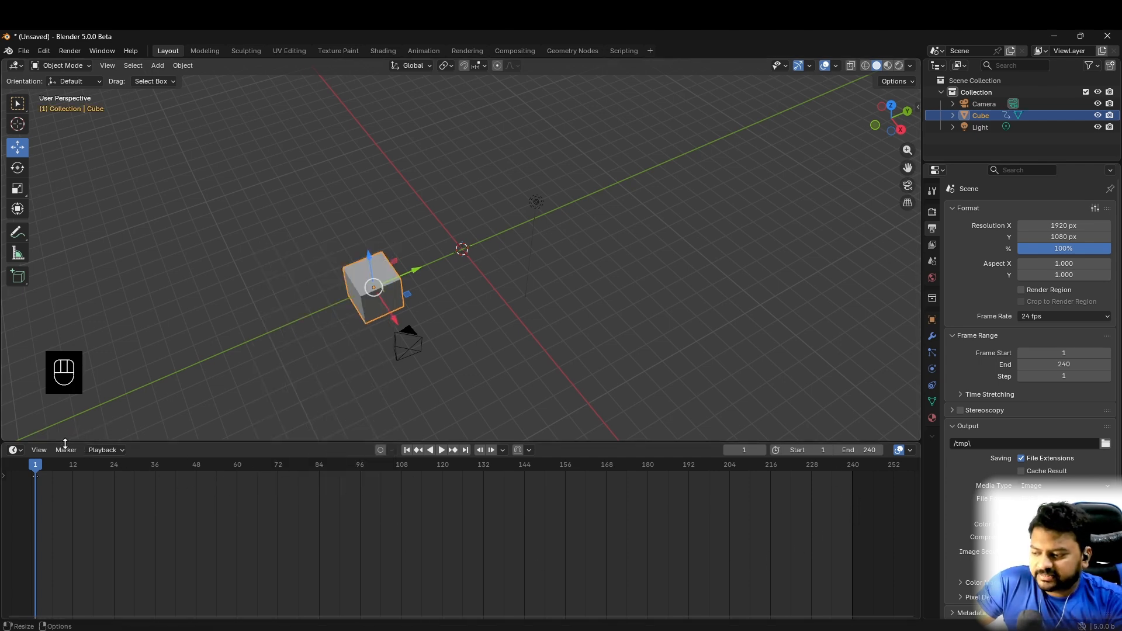
Step: At frame 120, move the cube along positive Y to the opposite edge of the camera frame and insert a keyframe
left_click_drag(166, 506, 441, 540)
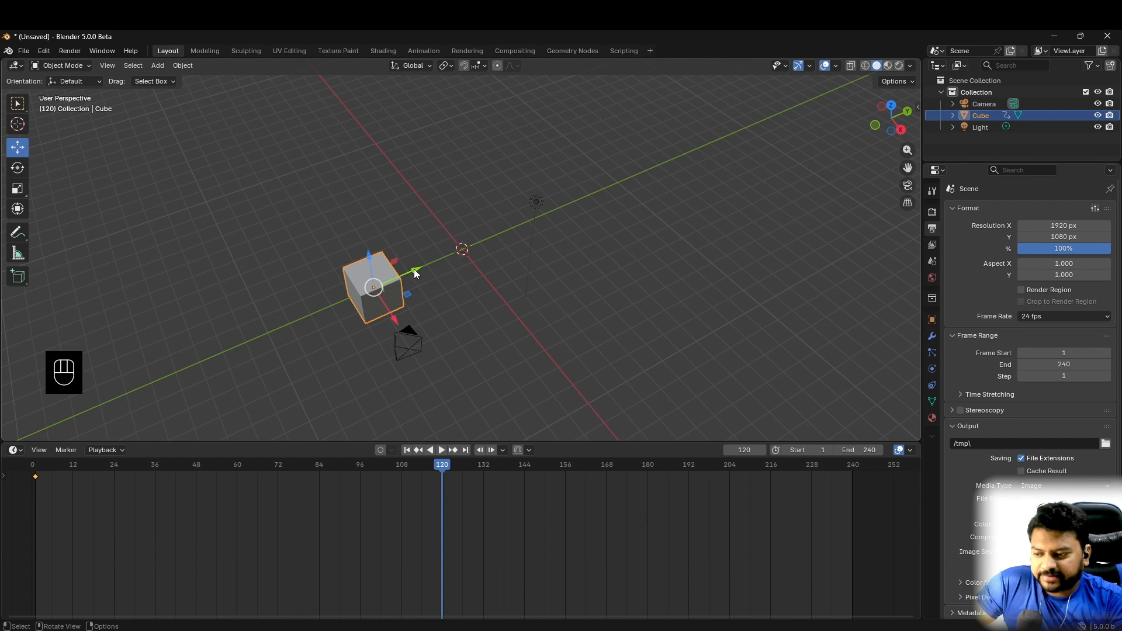
left_click_drag(413, 269, 655, 196)
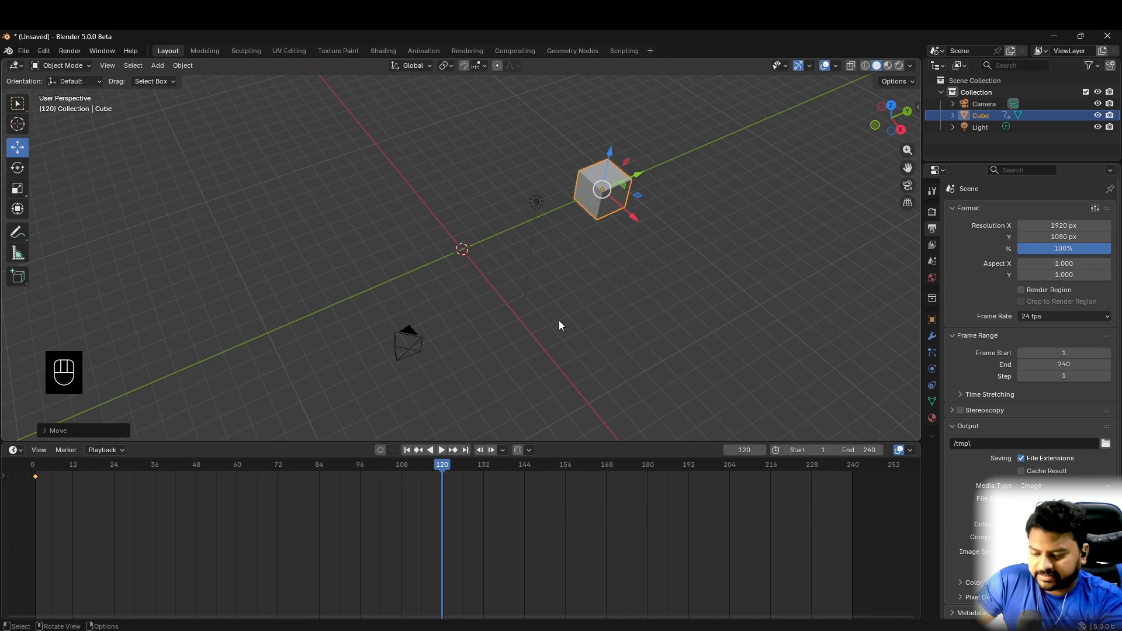
key("KP_0")
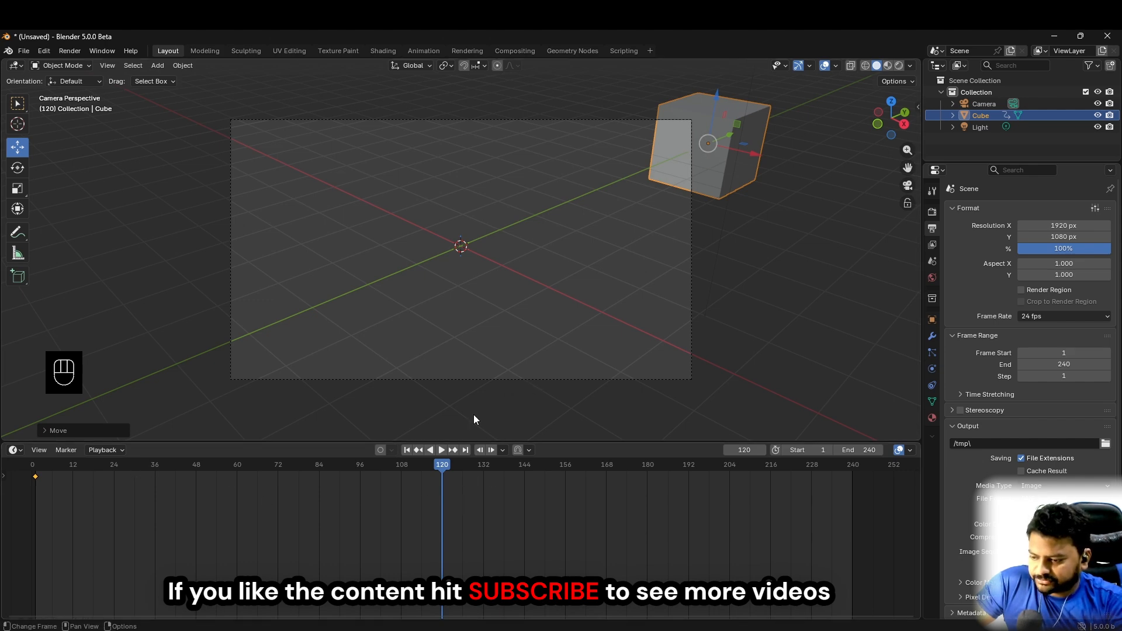
key("KP_0")
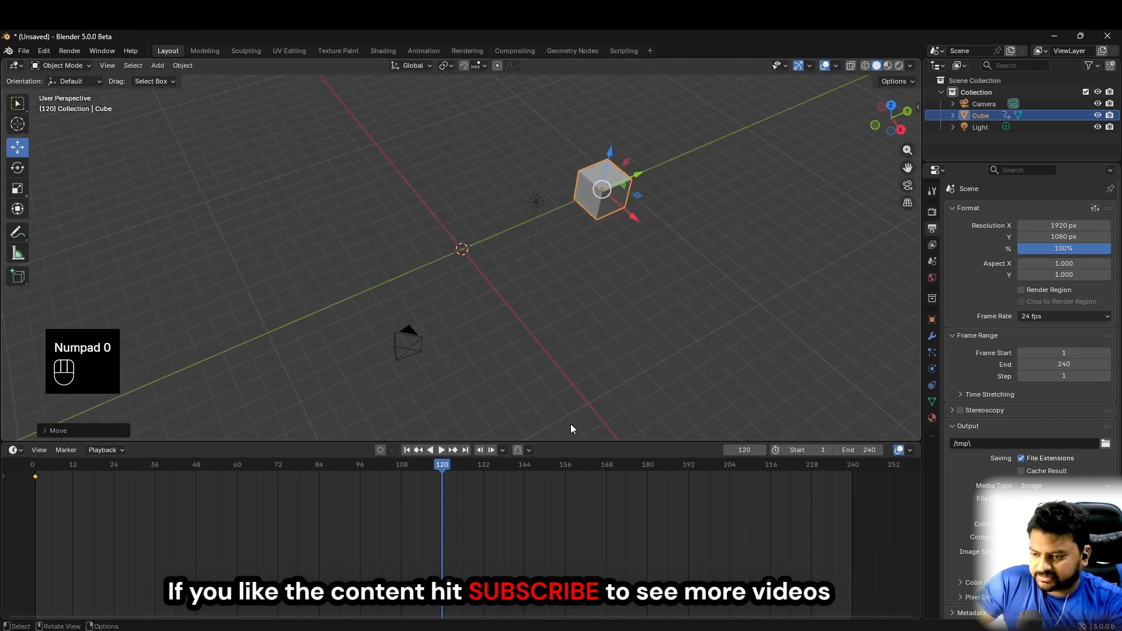
right_click(608, 180)
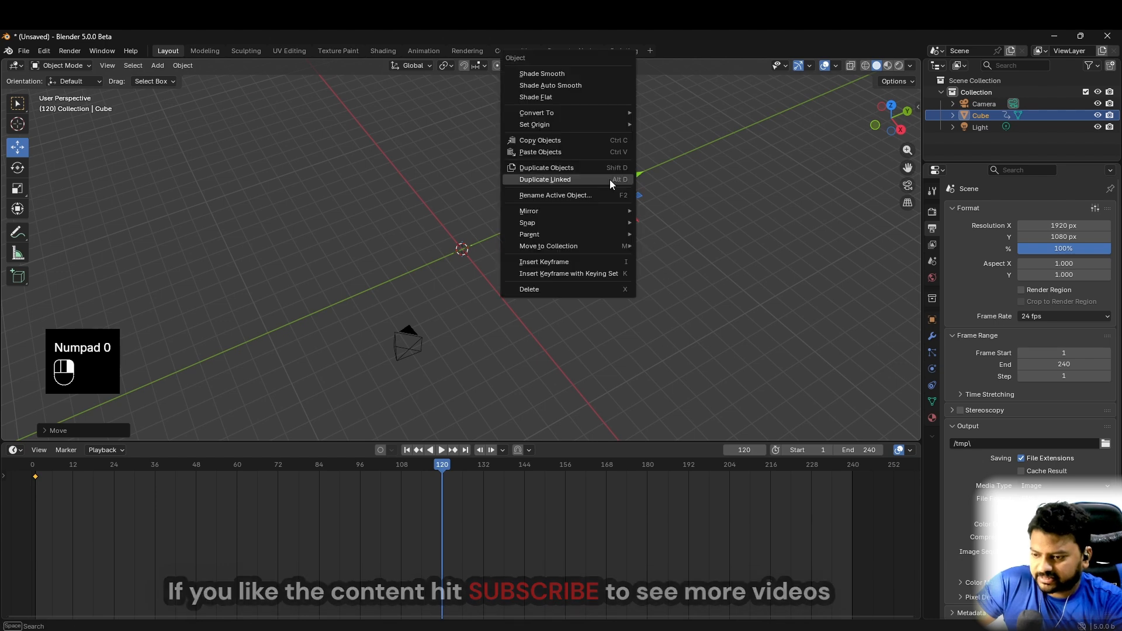
left_click(586, 261)
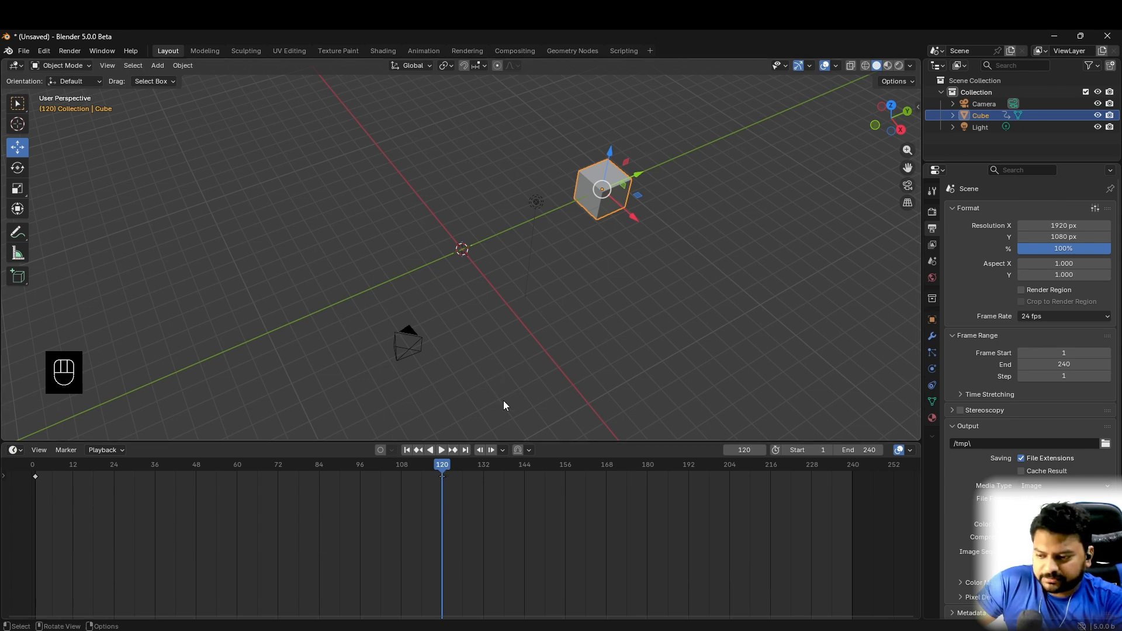
Step: Try moving the cube back along negative Y by eye at frame 240
left_click_drag(495, 476, 853, 489)
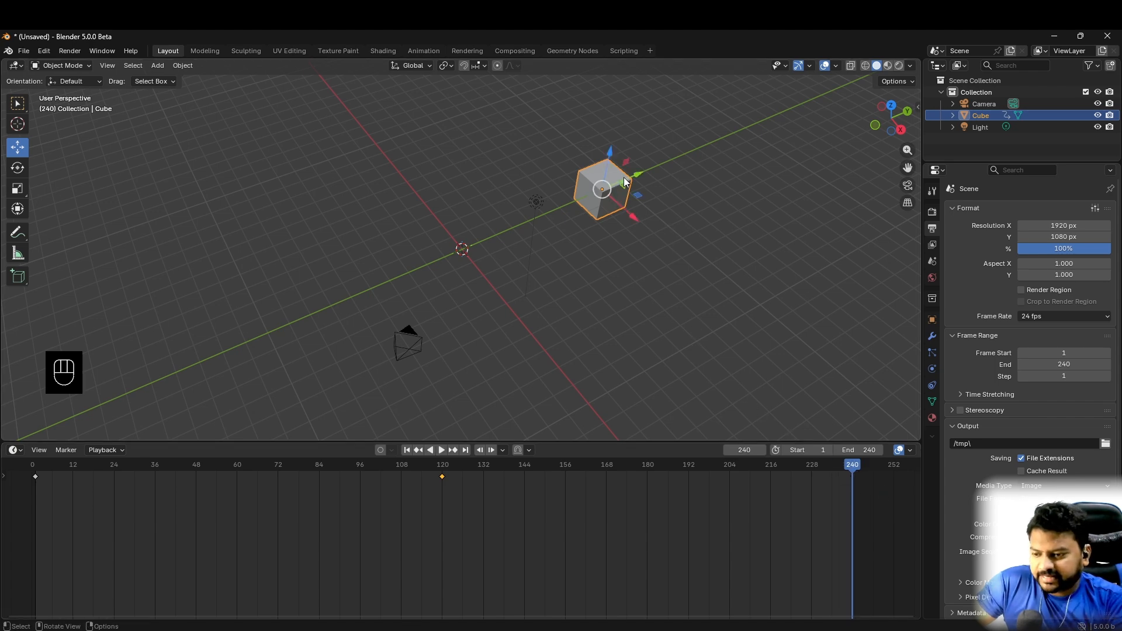
left_click_drag(638, 175, 380, 308)
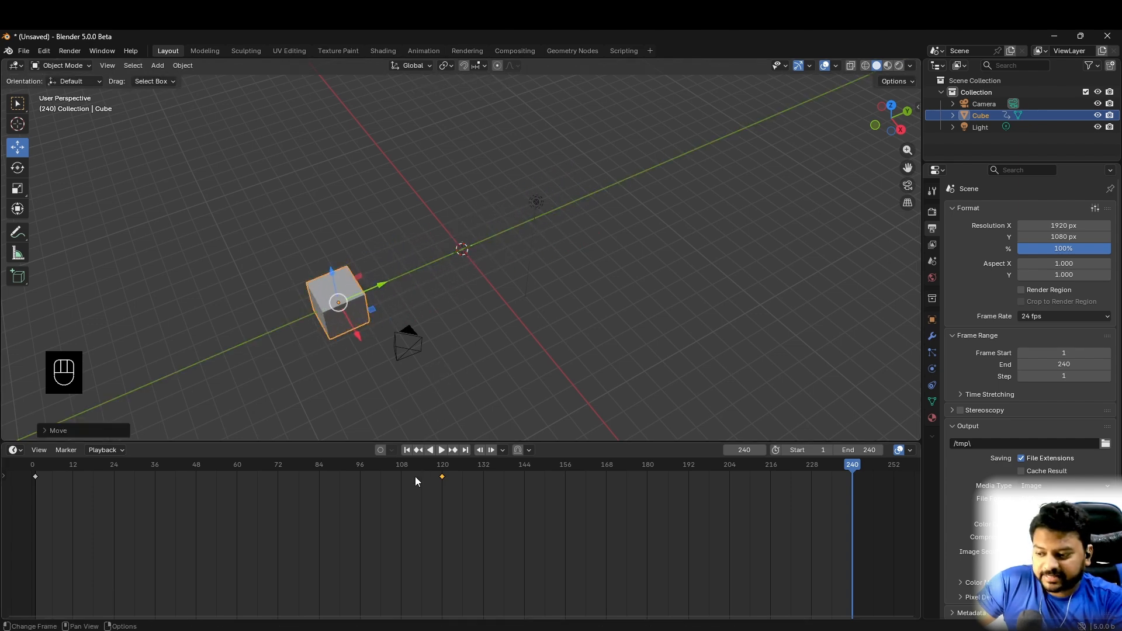
Step: Return to frame 1 and copy the cube's Y location value
left_click_drag(856, 465, 35, 440)
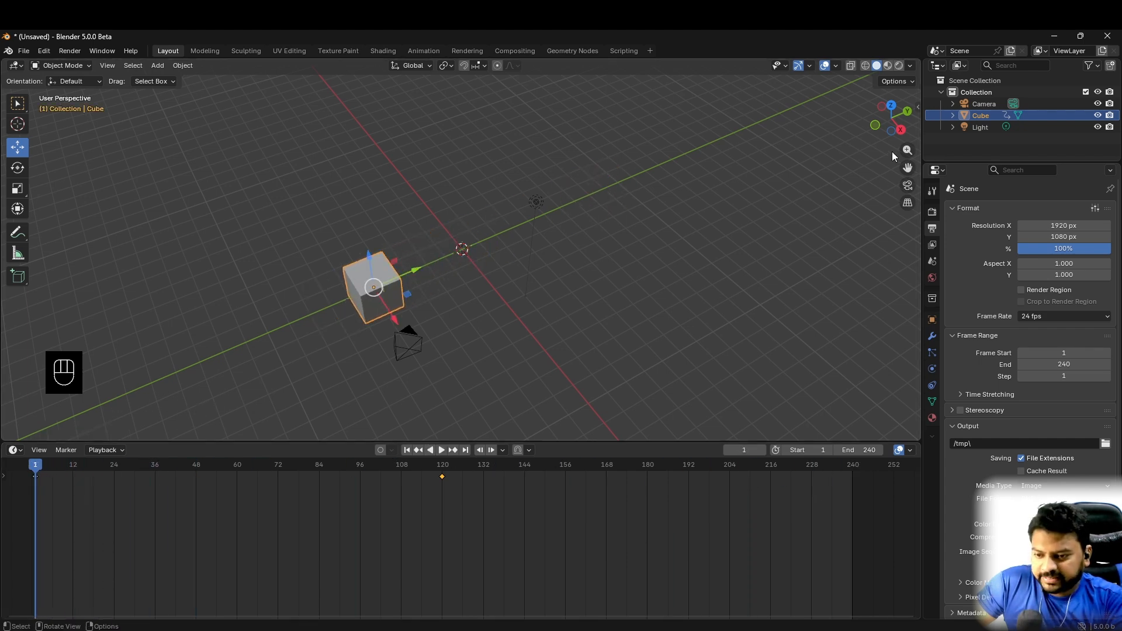
left_click(917, 108)
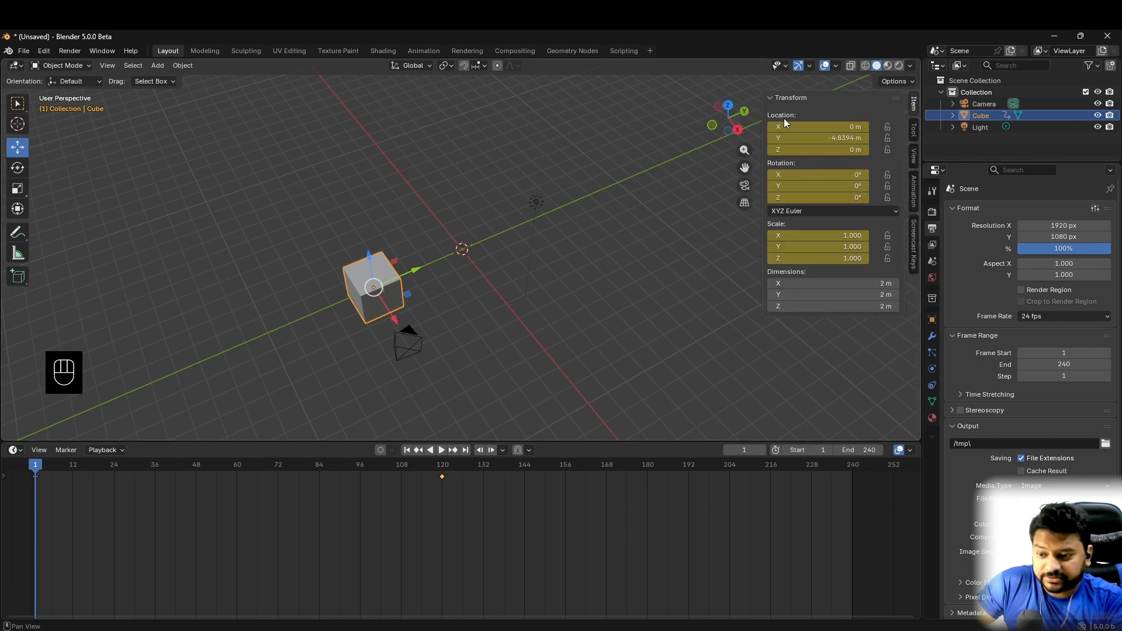
left_click(818, 138)
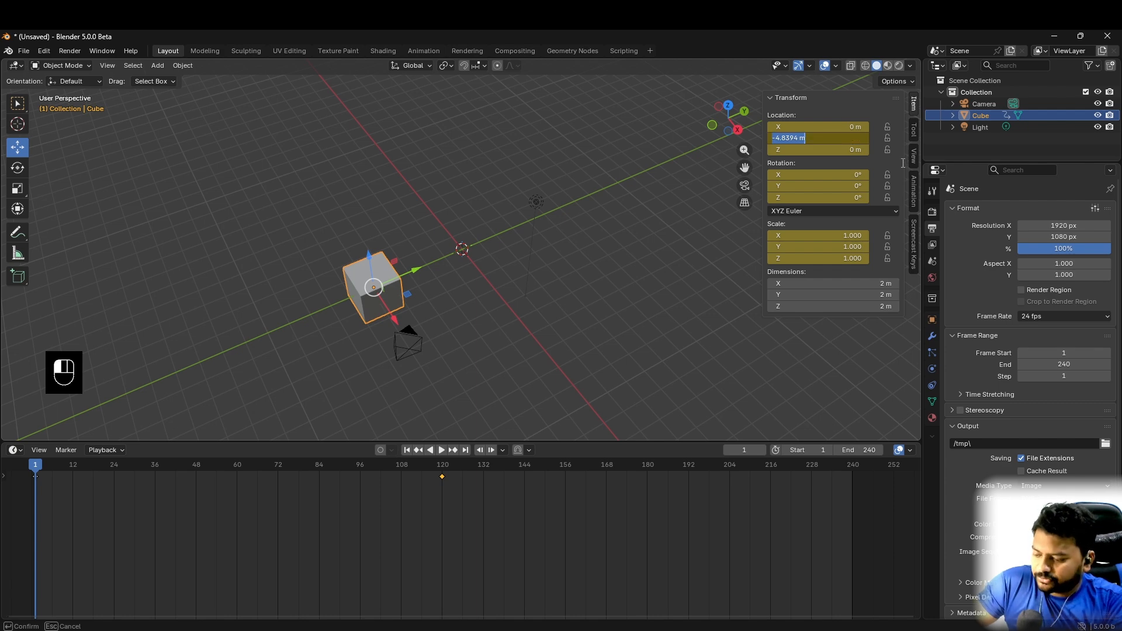
key("ctrl+c")
key("ctrl+c")
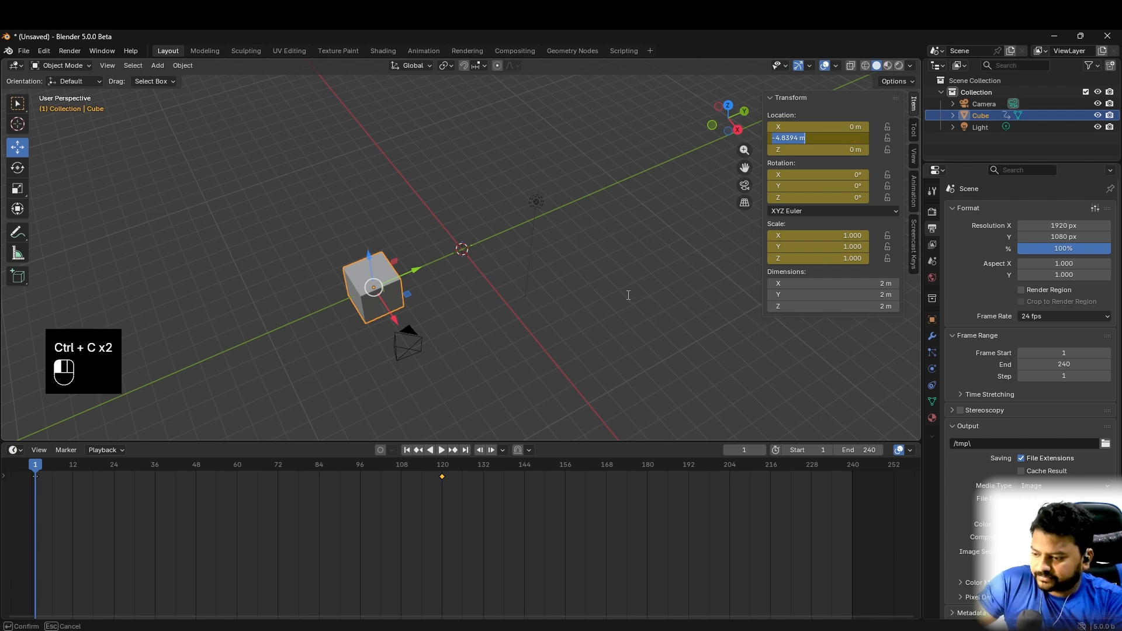
left_click(37, 464)
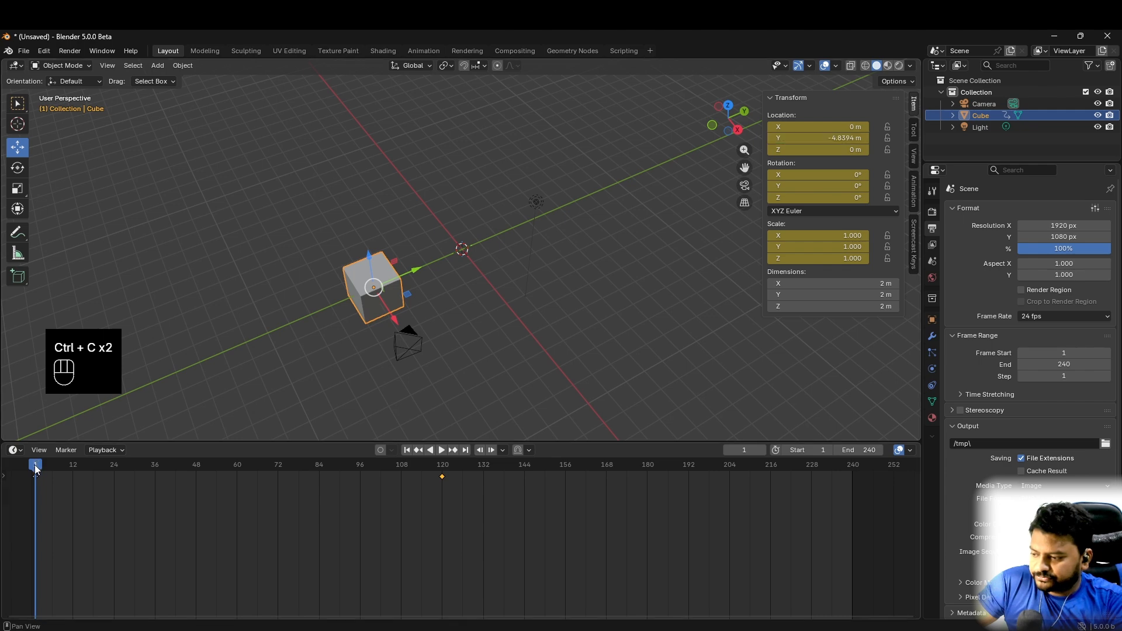
Step: At frame 239, paste the copied Y location of -4.8394 m onto the cube and insert a keyframe
left_click_drag(35, 466, 849, 580)
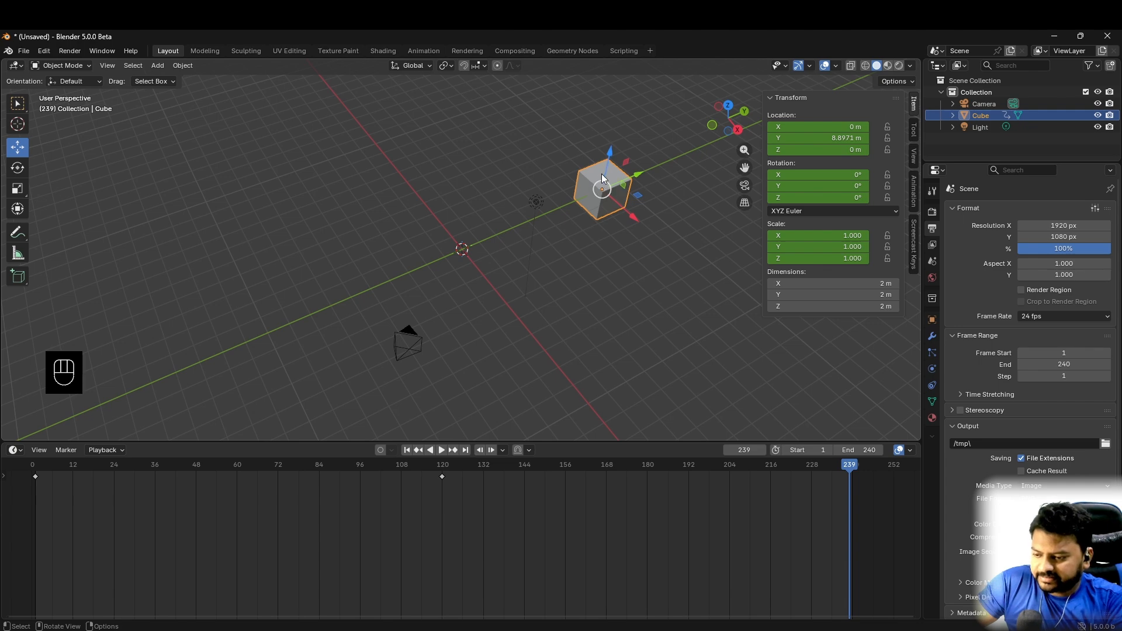
left_click(838, 137)
key("ctrl")
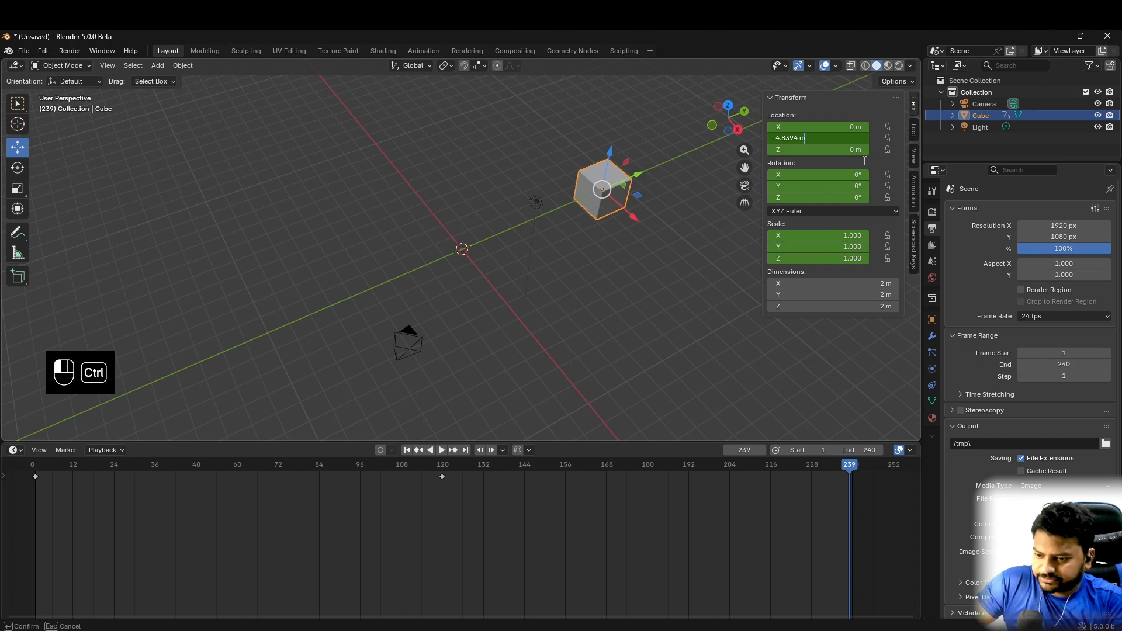
key("Return")
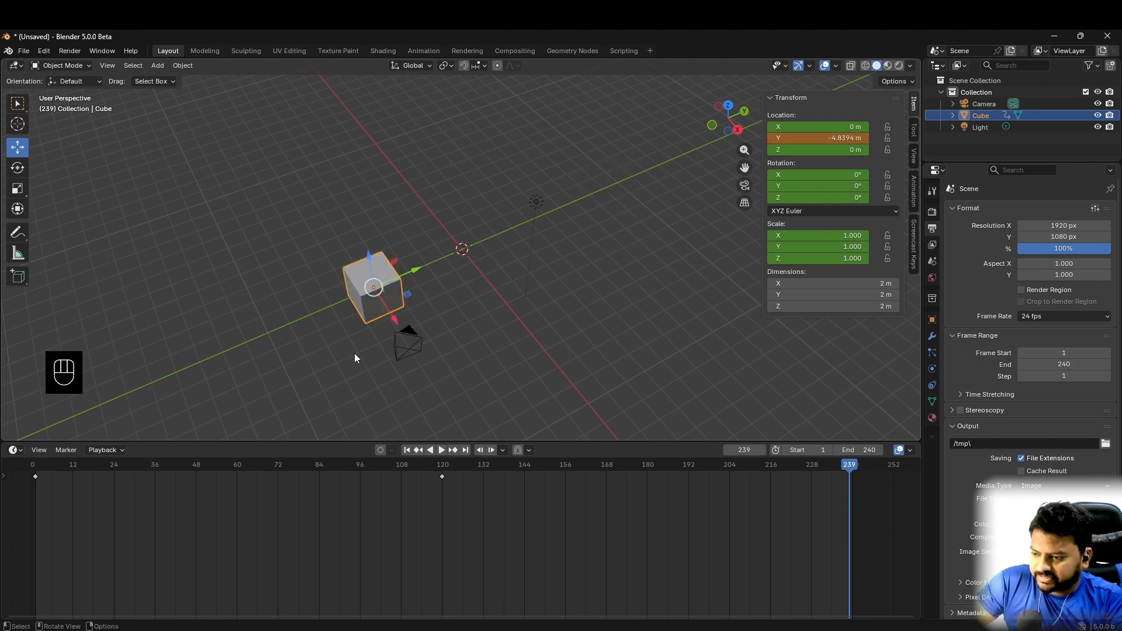
right_click(386, 272)
left_click(376, 272)
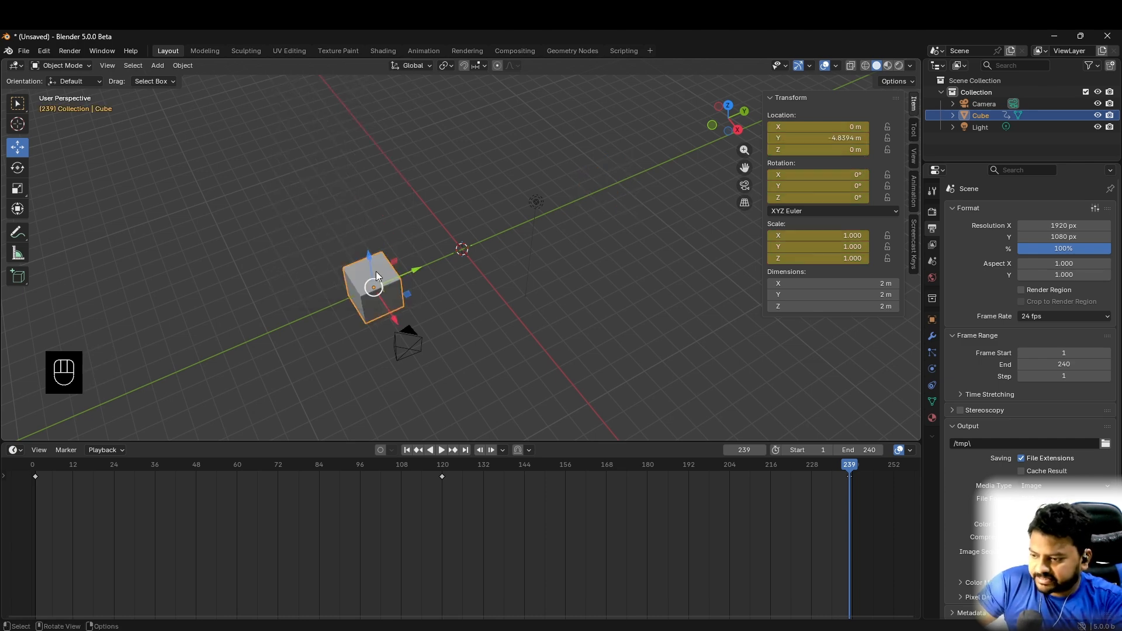
Step: Deselect the cube and play the animation, checking it through the camera and in the perspective view before stopping playback
left_click(623, 297)
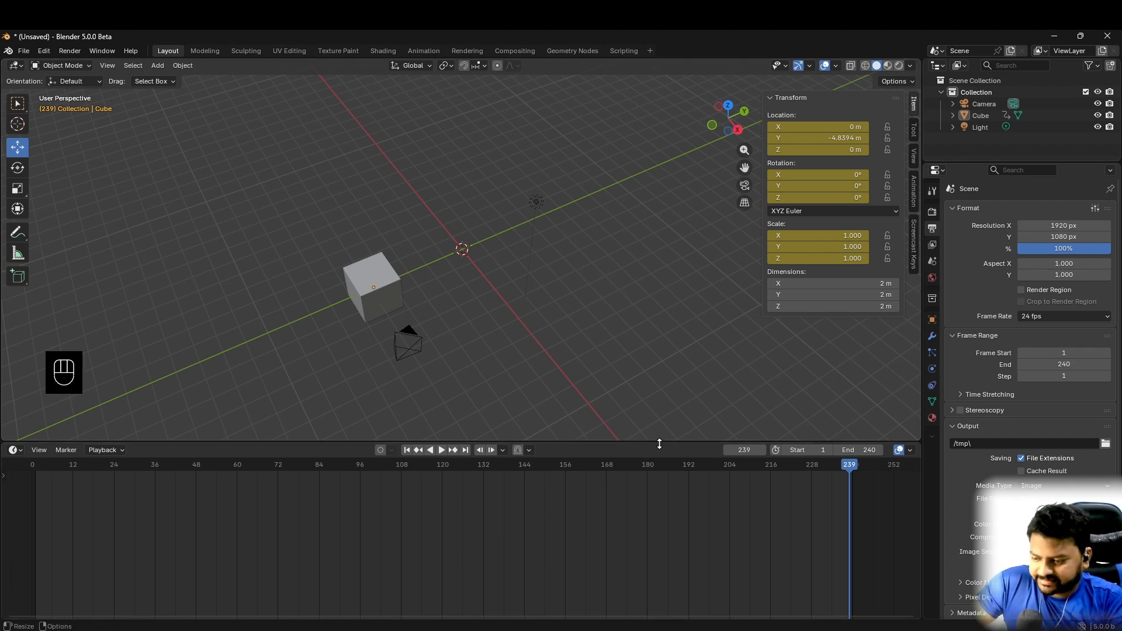
left_click(440, 450)
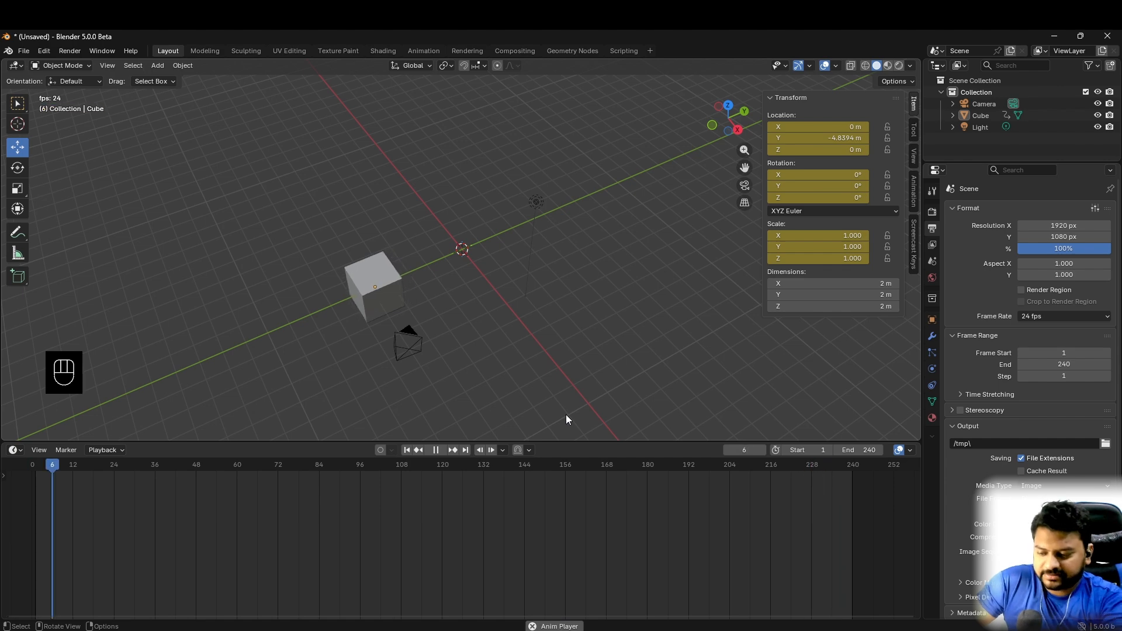
key("KP_0")
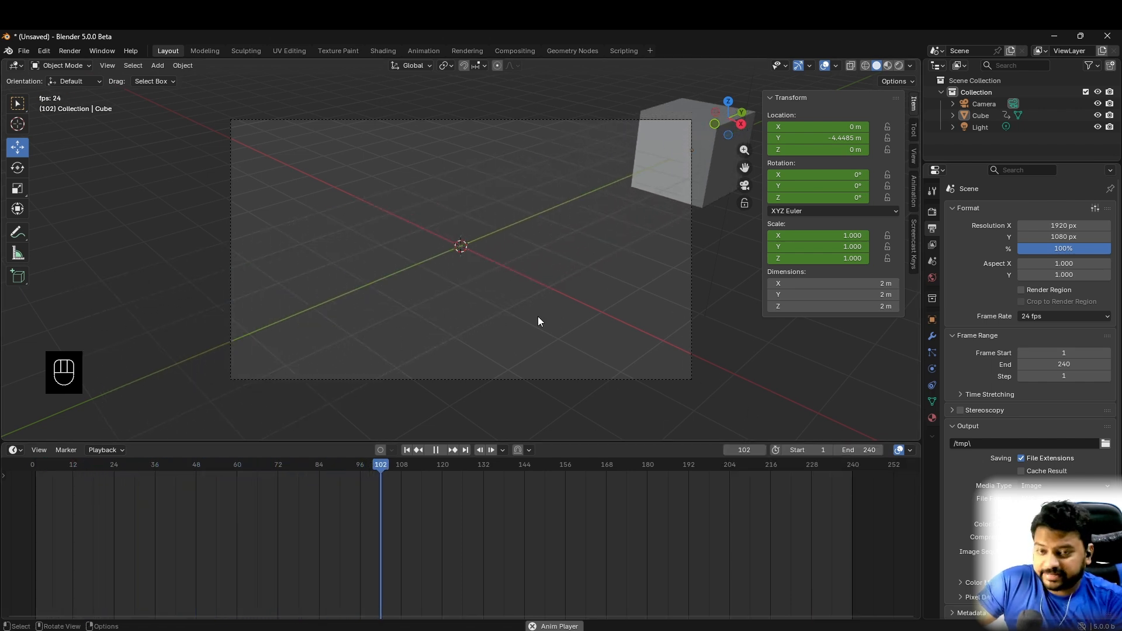
key("KP_0")
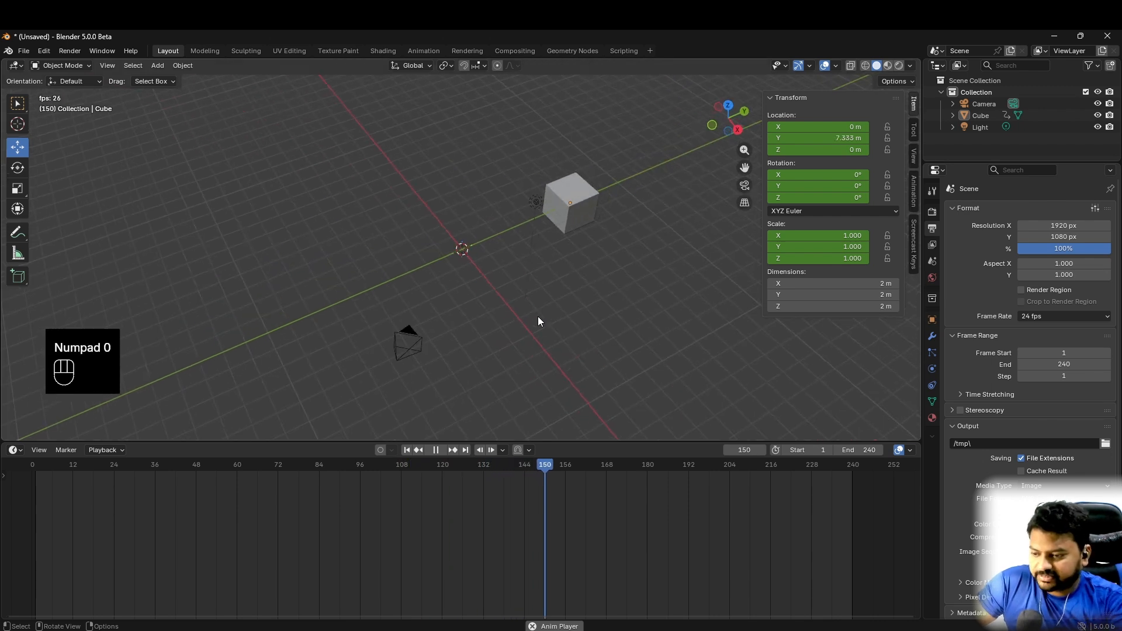
left_click(436, 453)
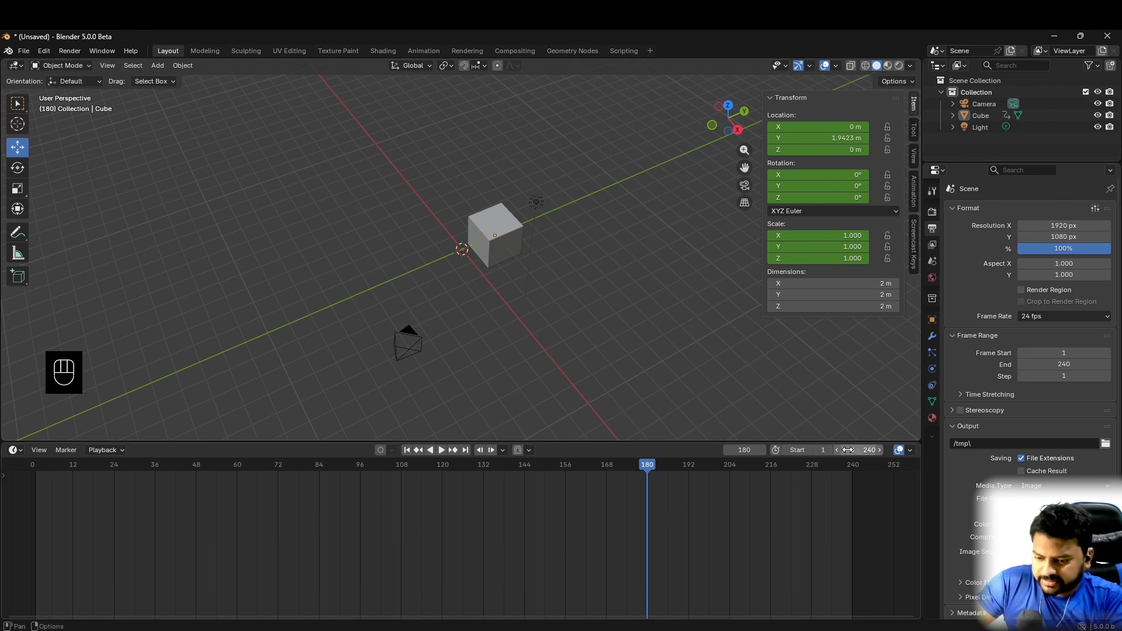
Step: Set the animation's end frame to 100
left_click(868, 451)
type("100")
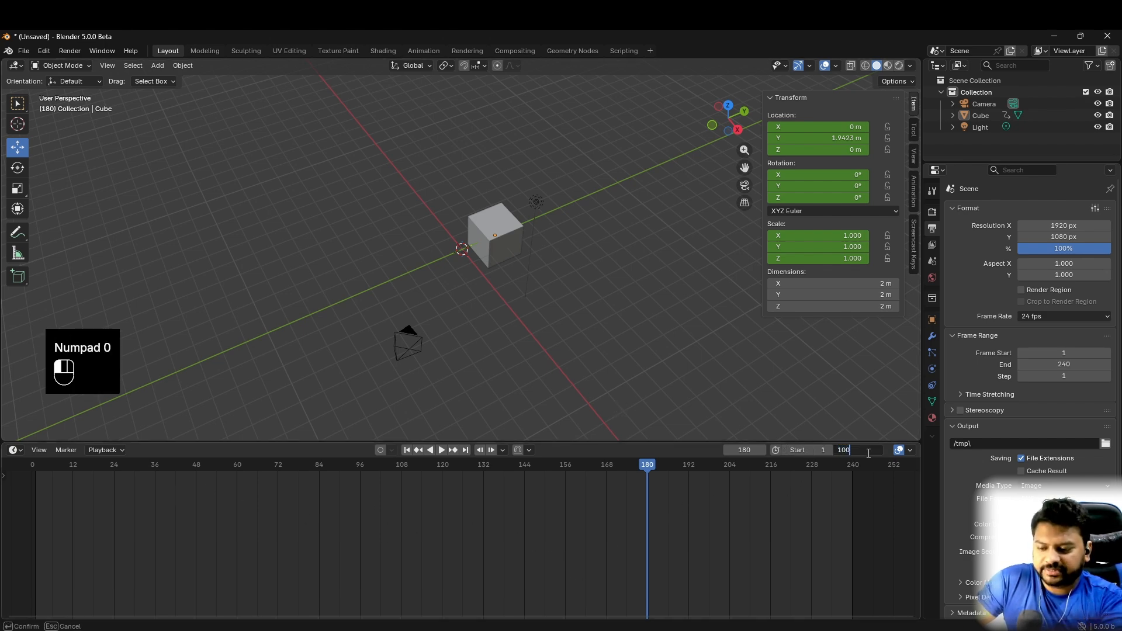
key("Return")
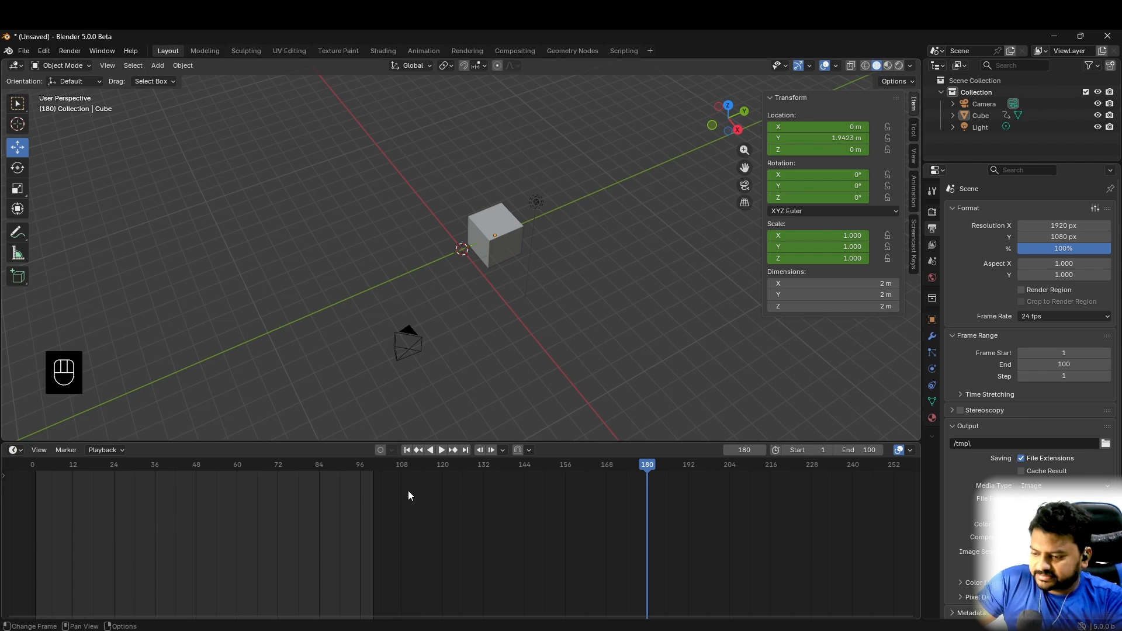
Step: Select the cube and shift its middle keyframe to about frame 50 and its last keyframe to about frame 99
left_click(495, 233)
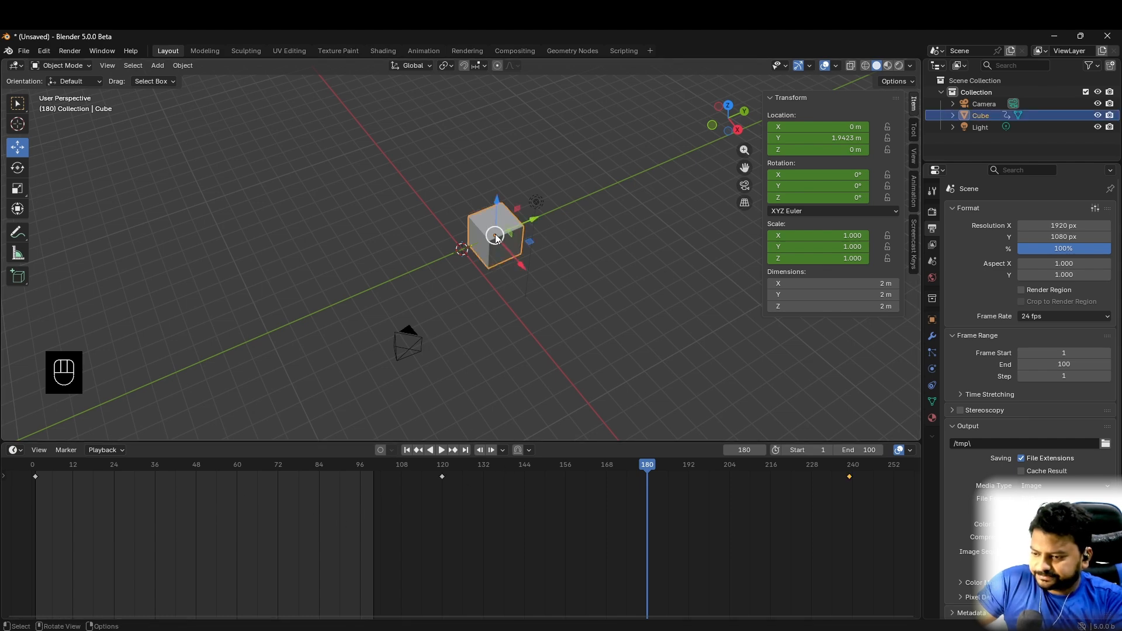
right_click(495, 233)
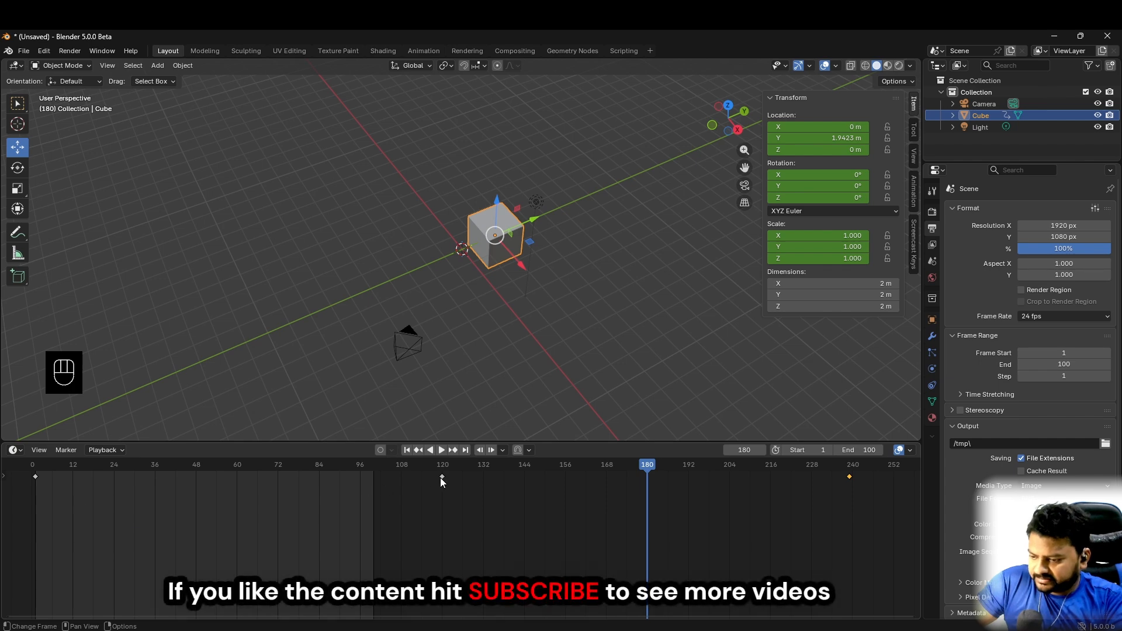
left_click_drag(442, 476, 197, 500)
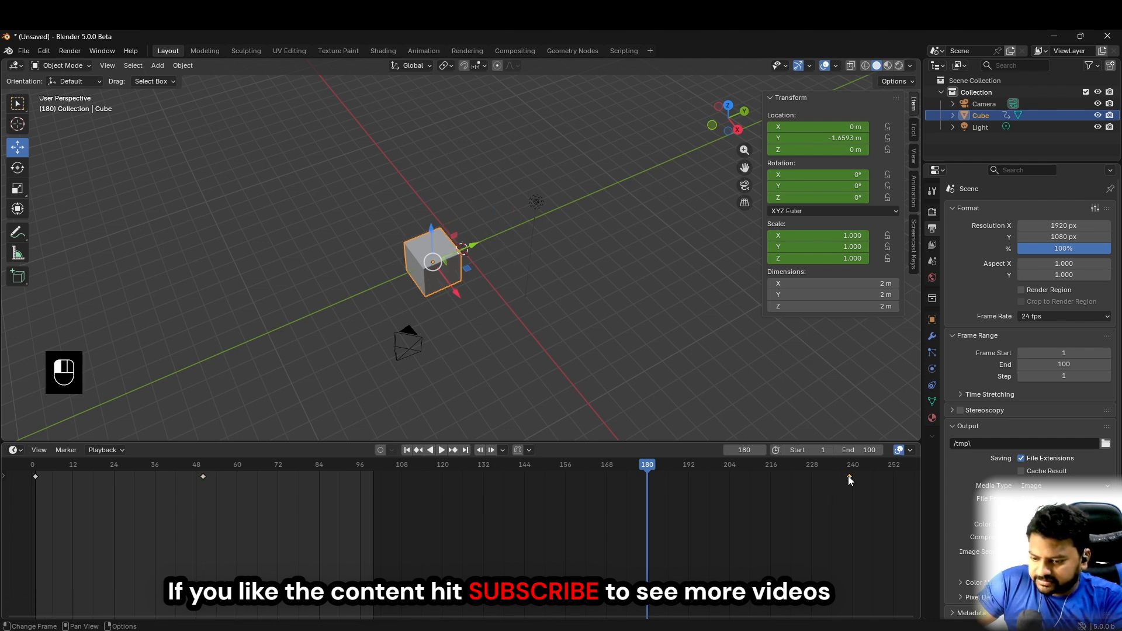
left_click_drag(849, 477, 365, 488)
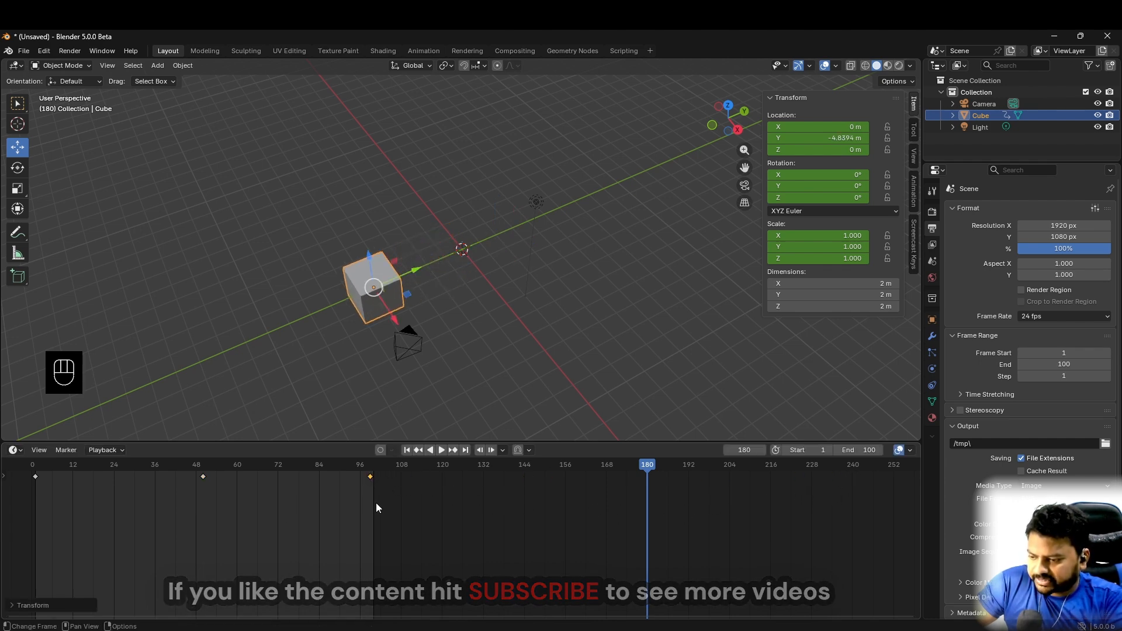
Step: Play the shortened animation, watch it through the camera, and stop playback
left_click(443, 449)
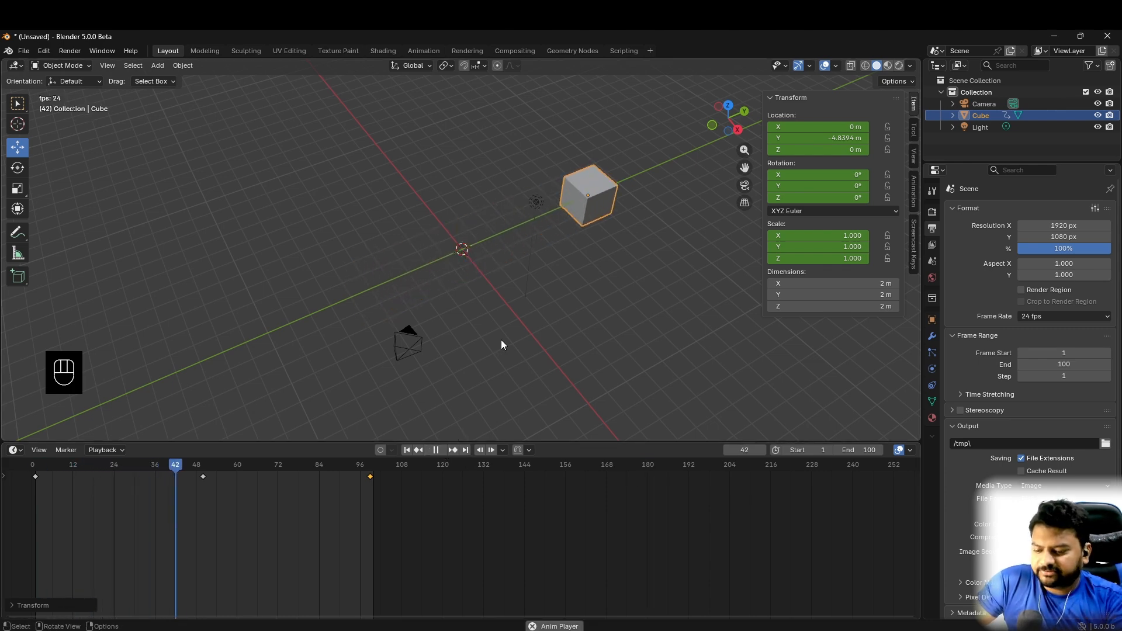
key("KP_0")
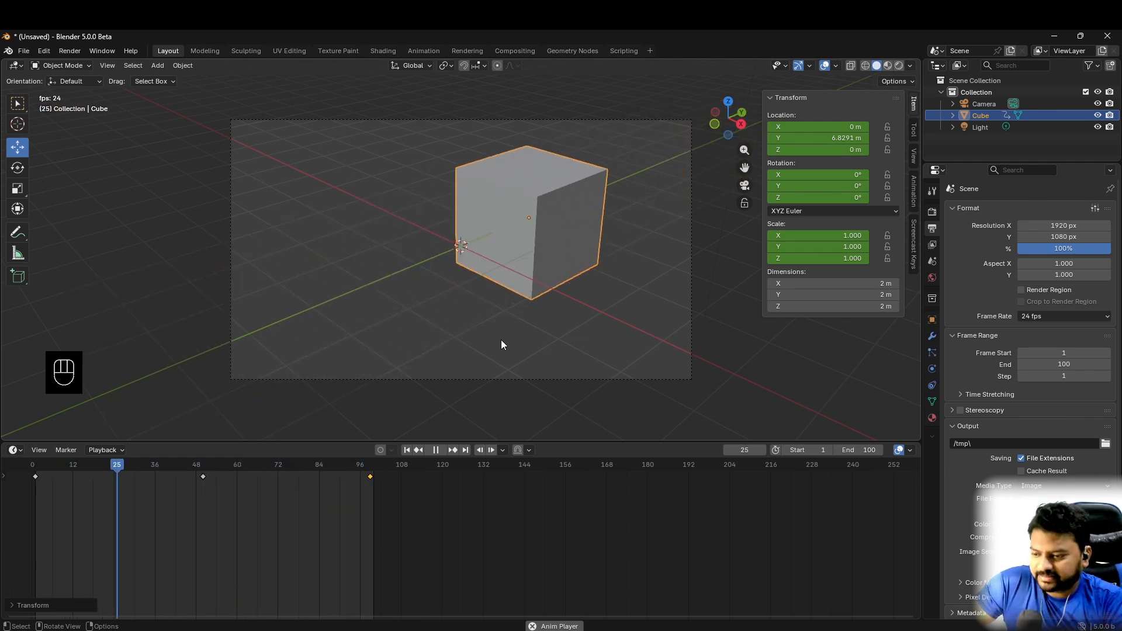
left_click(434, 451)
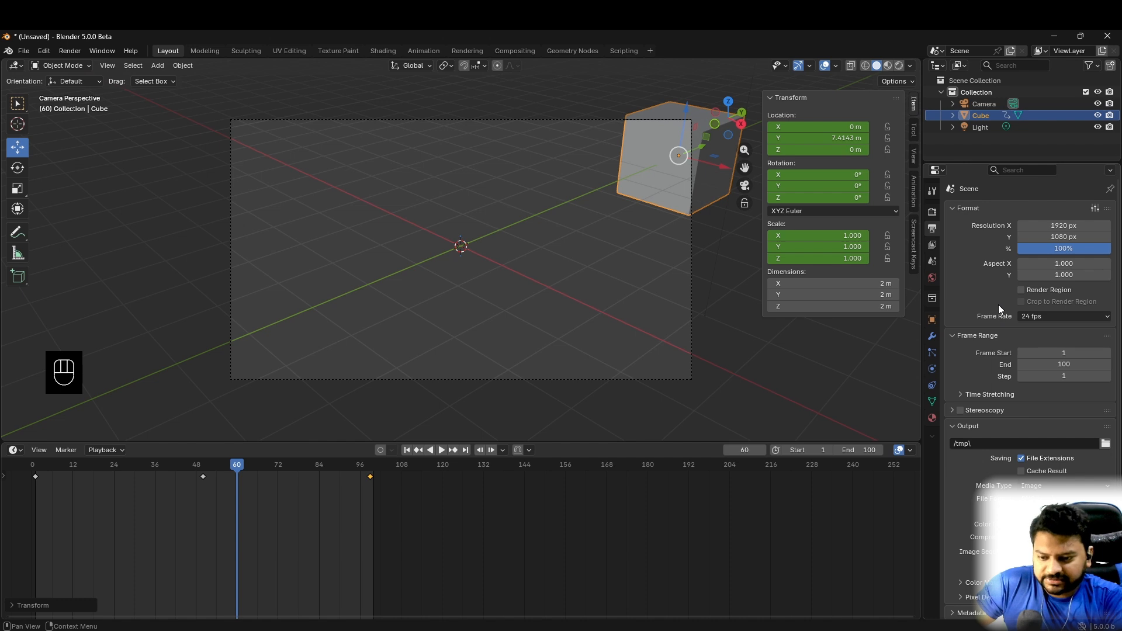
Step: Set the render output path to the Blender 5.0.0 folder inside Blender Exports
left_click(931, 213)
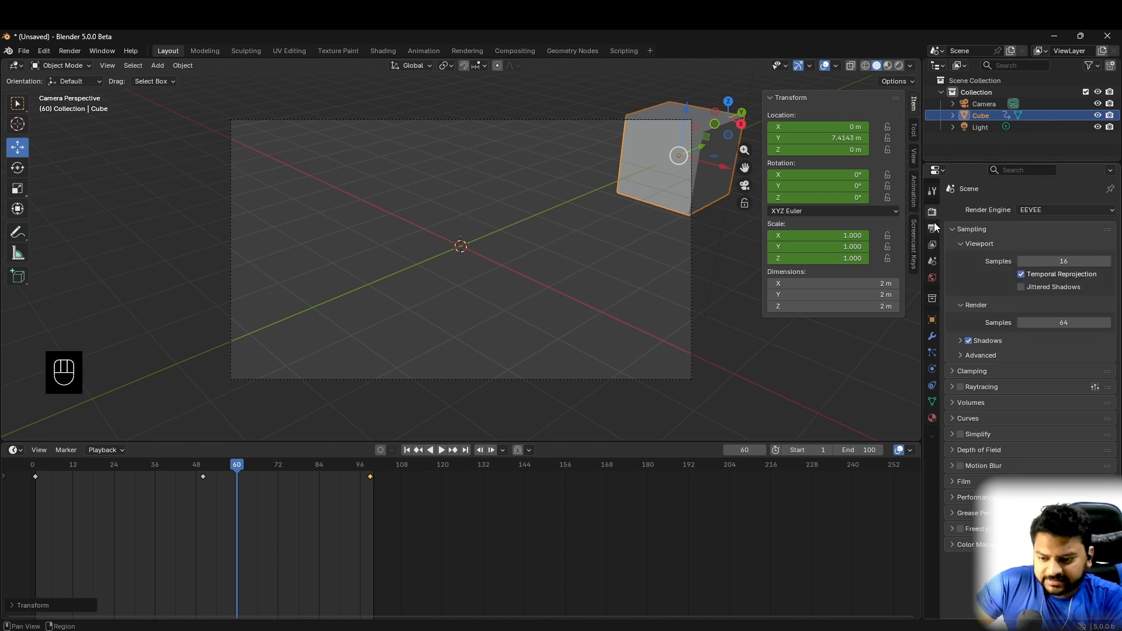
left_click(932, 228)
scroll(1015, 372, "down", 1)
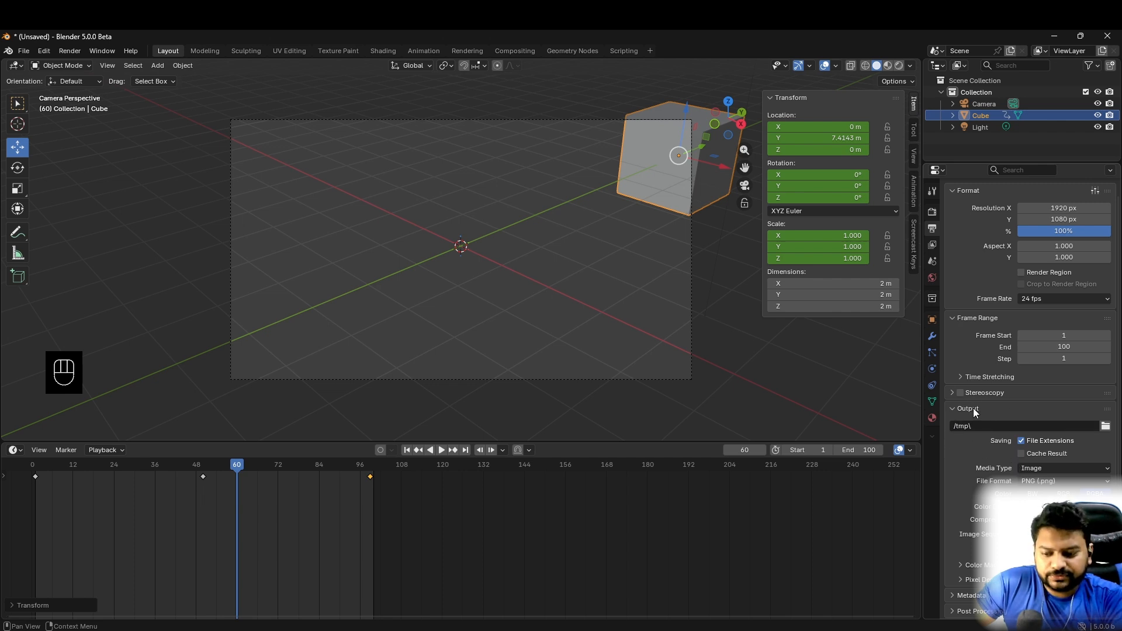
left_click(1105, 428)
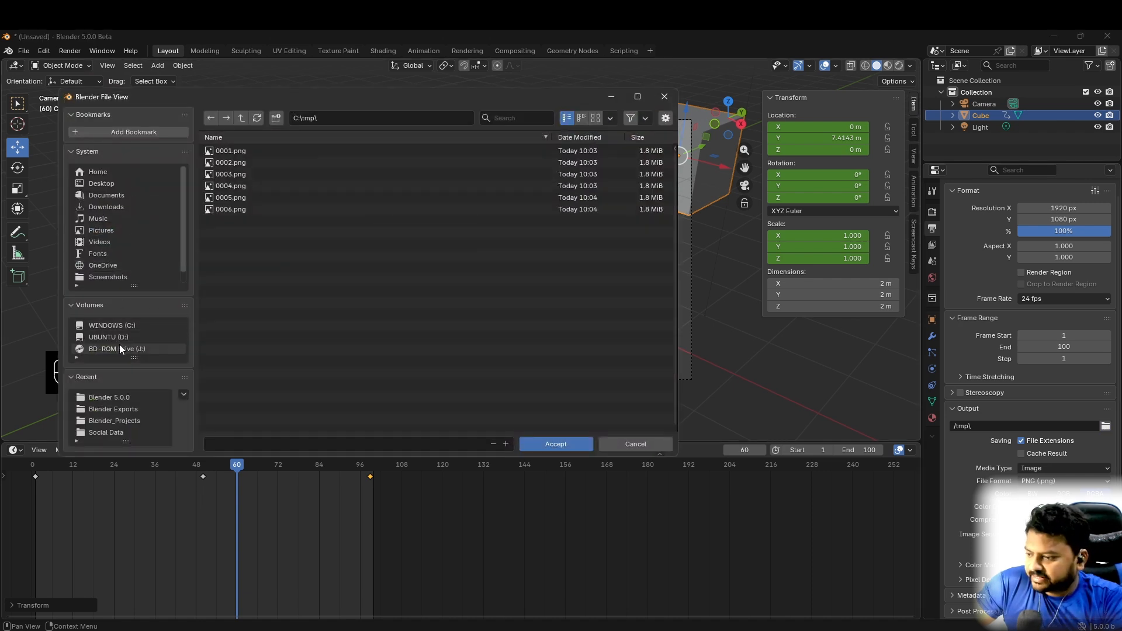
scroll(119, 271, "down", 1)
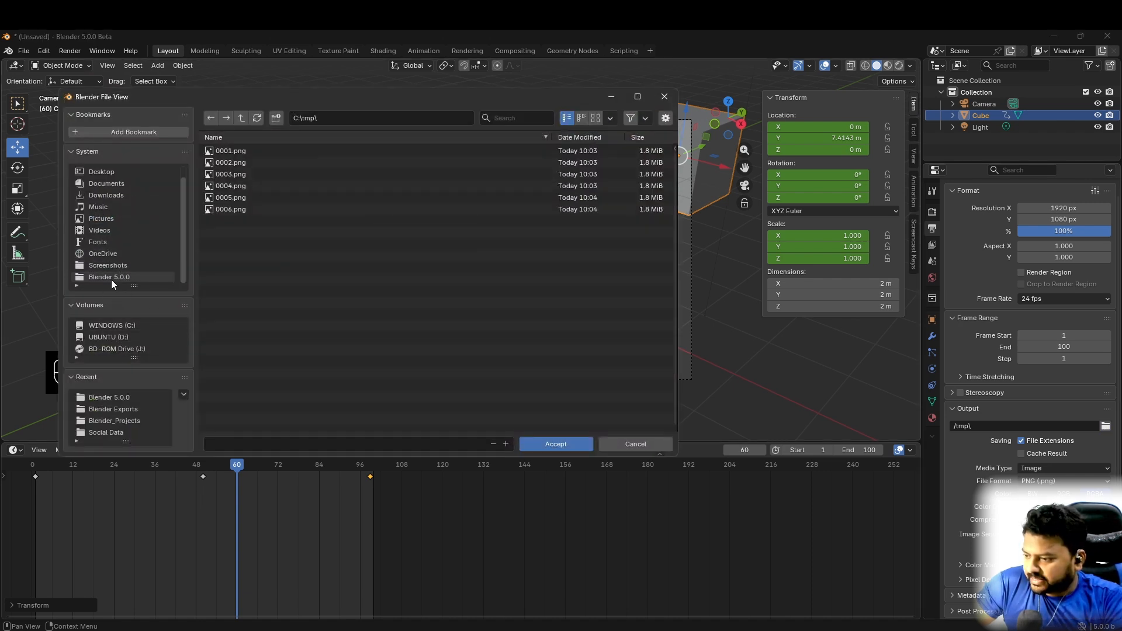
left_click(111, 278)
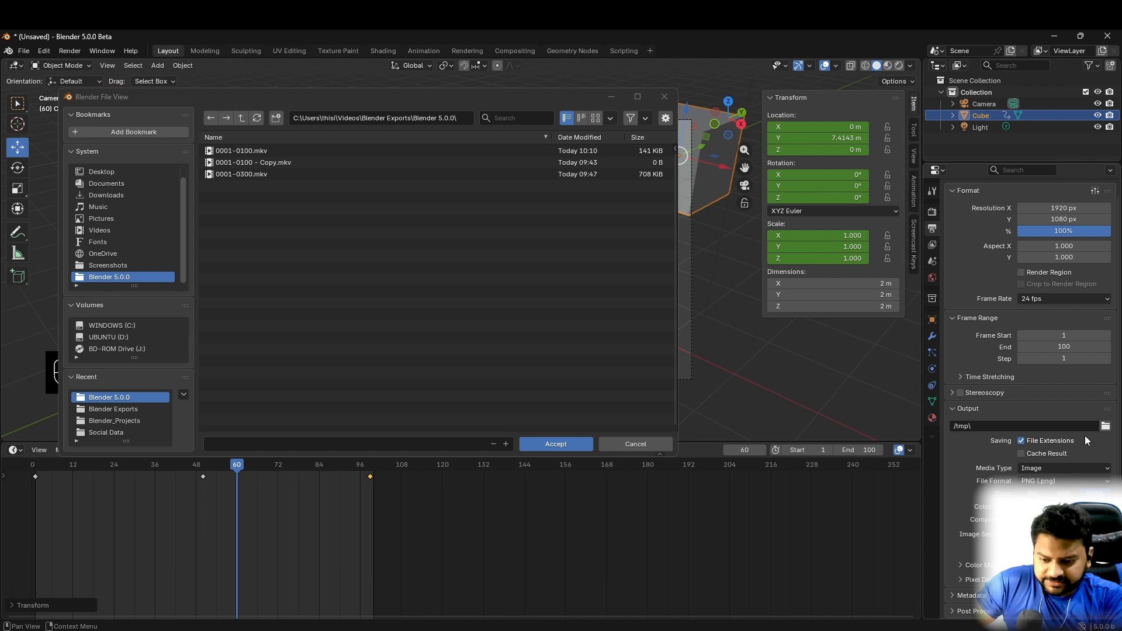
left_click(556, 444)
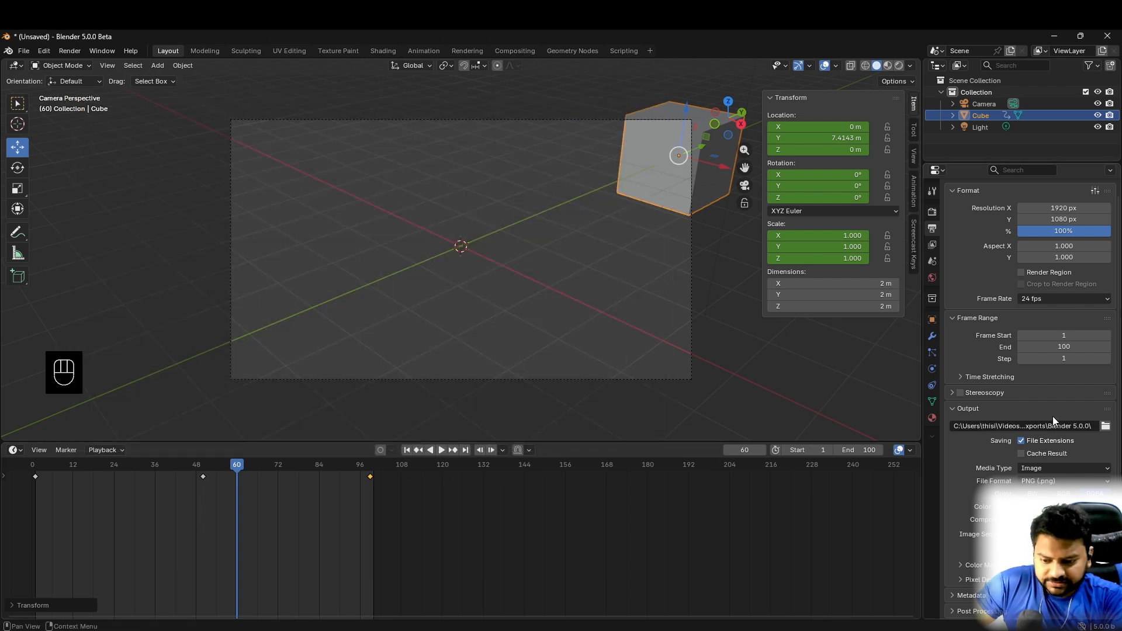
Step: Change the output media type from Image to Video and render the animation
left_click(1049, 468)
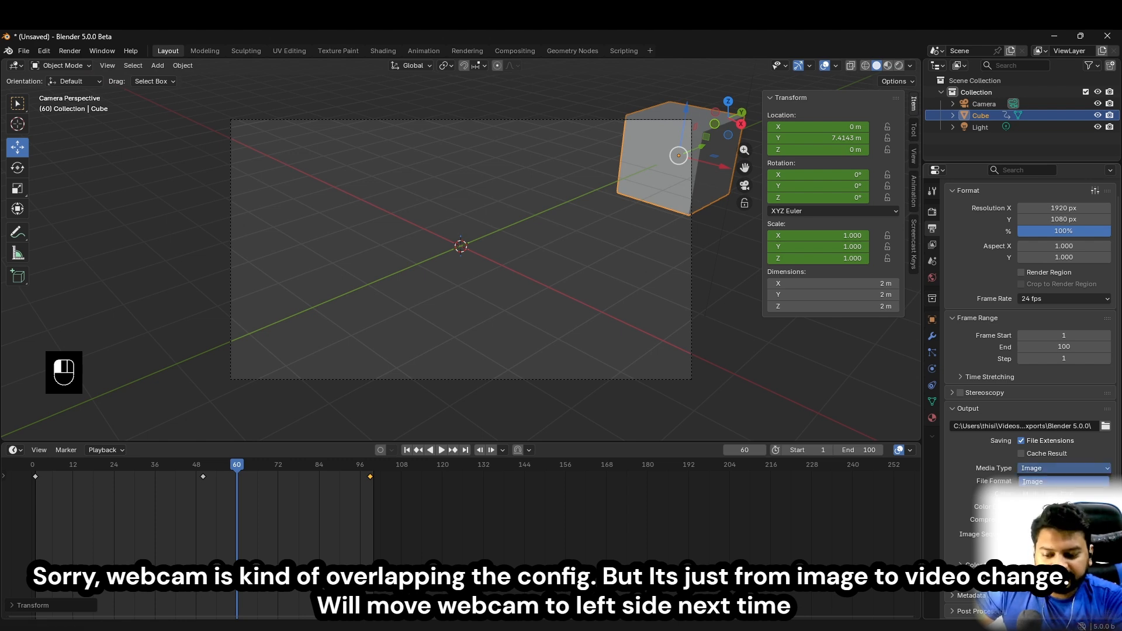
left_click(1045, 494)
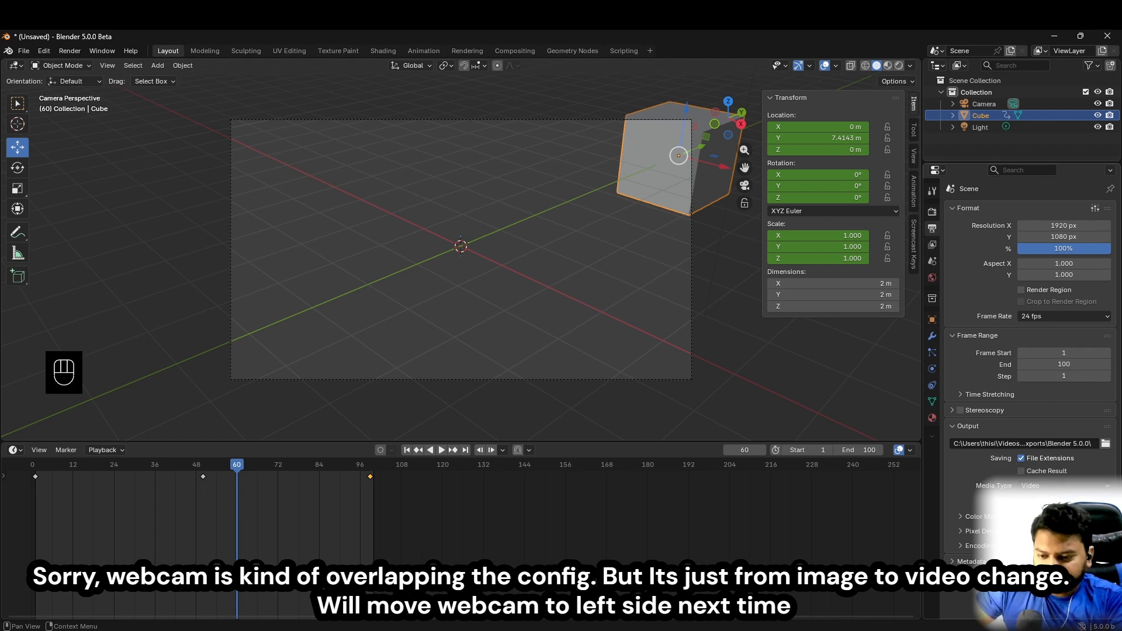
left_click(75, 50)
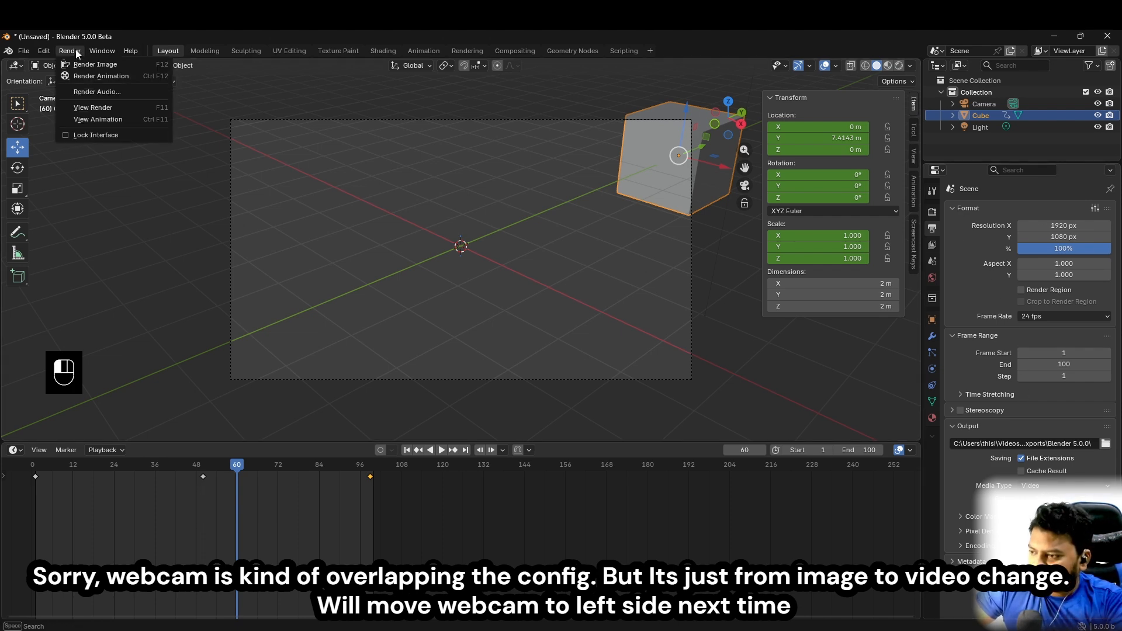
left_click(90, 75)
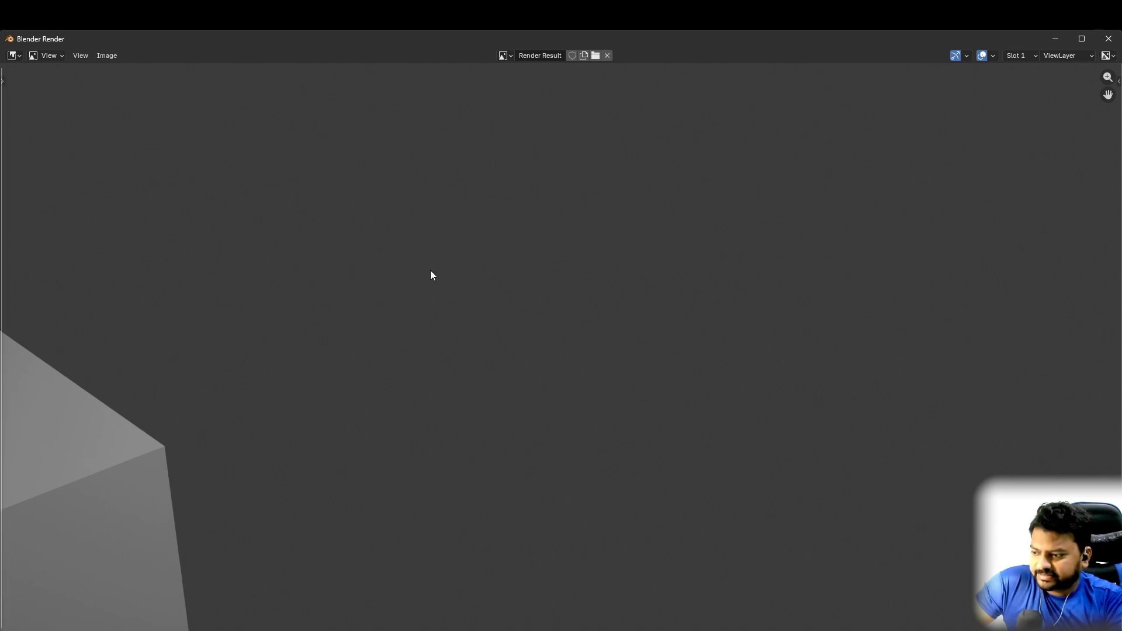
Step: Switch to File Explorer, open the rendered 0001-0100.mkv in VLC media player, and watch it in full screen and windowed view
key("t")
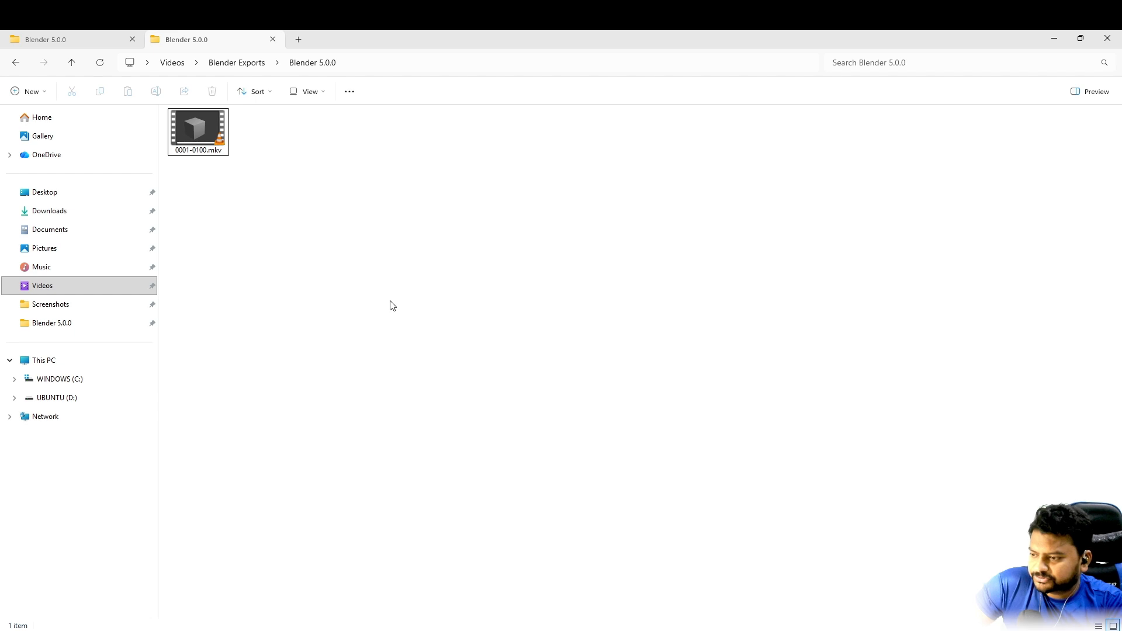
double_click(203, 130)
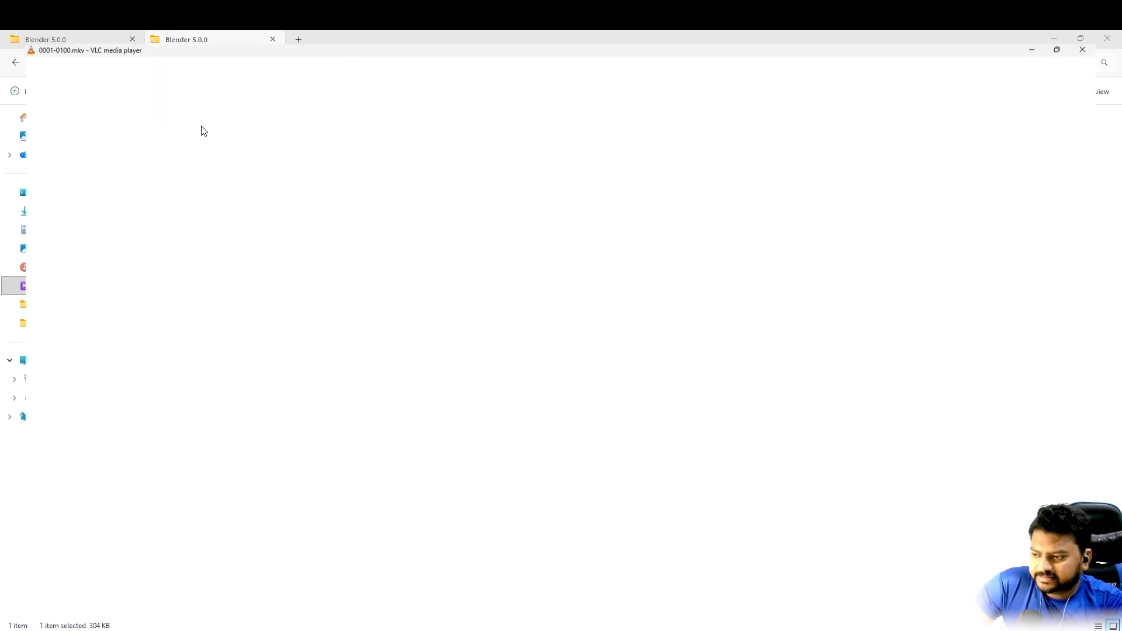
double_click(558, 353)
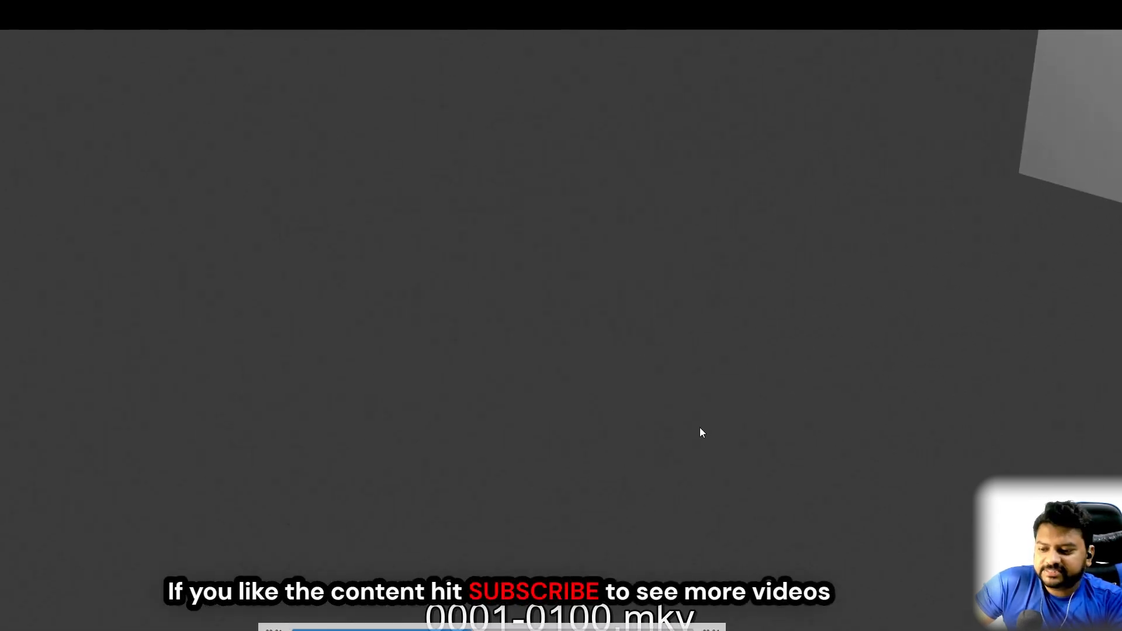
double_click(581, 359)
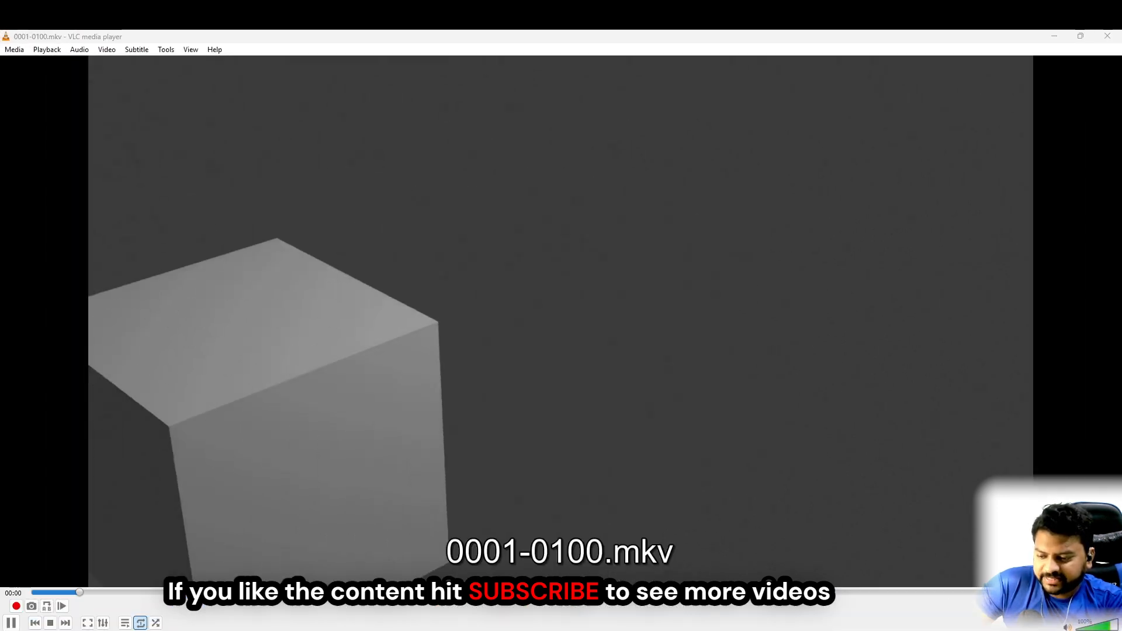
mouse_move(604, 568)
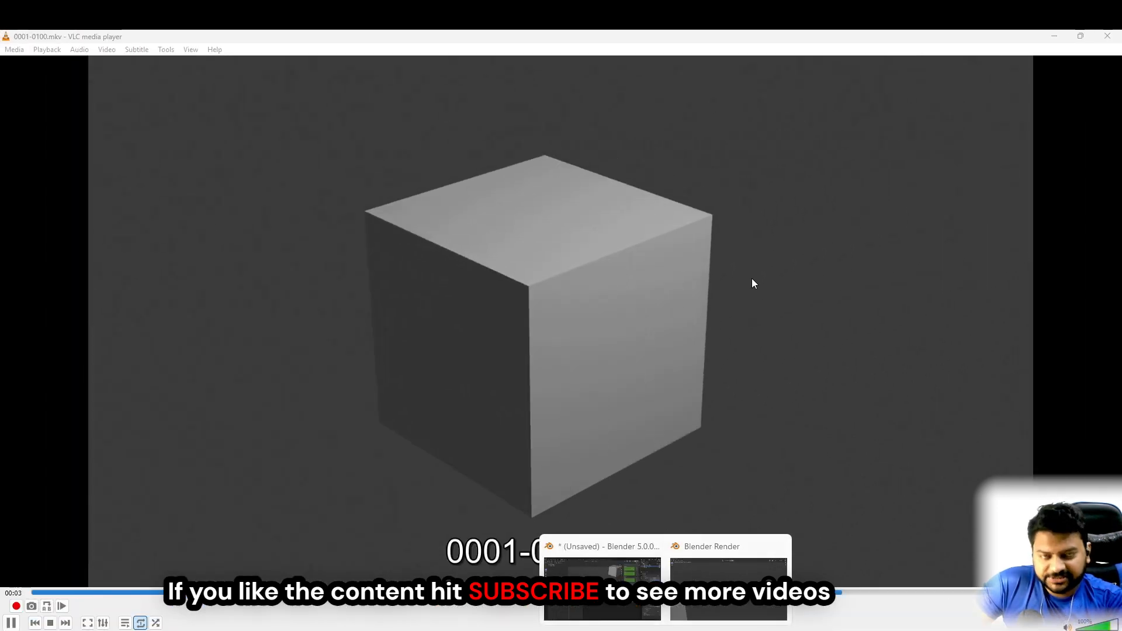